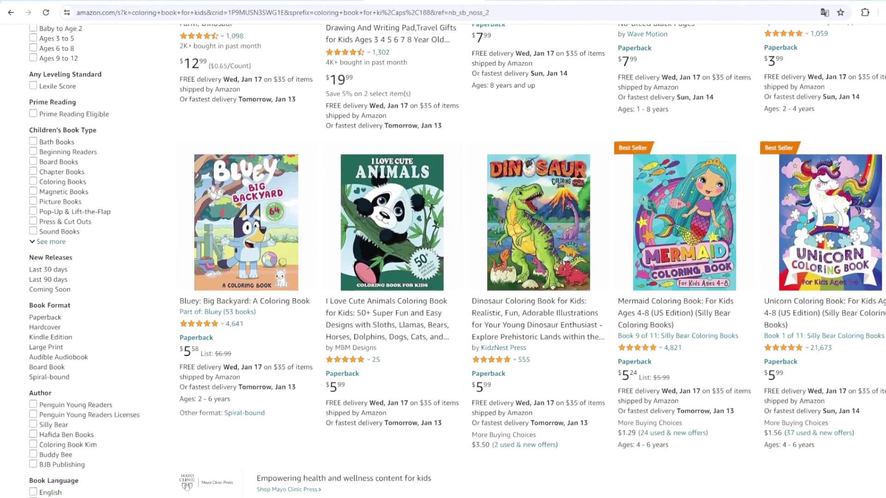
- Scroll down the Amazon kids' coloring book results past the Cute Animals and Farm Animals titles
scroll(499, 258, down, 1)
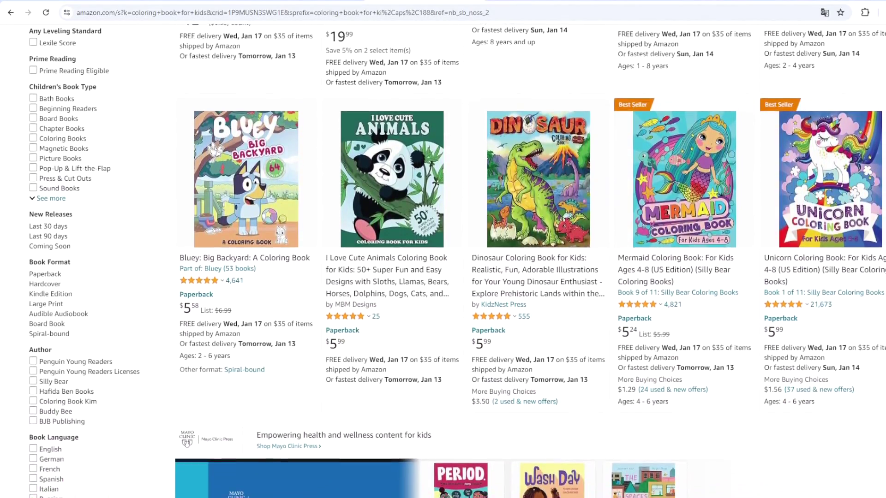
scroll(498, 258, down, 1)
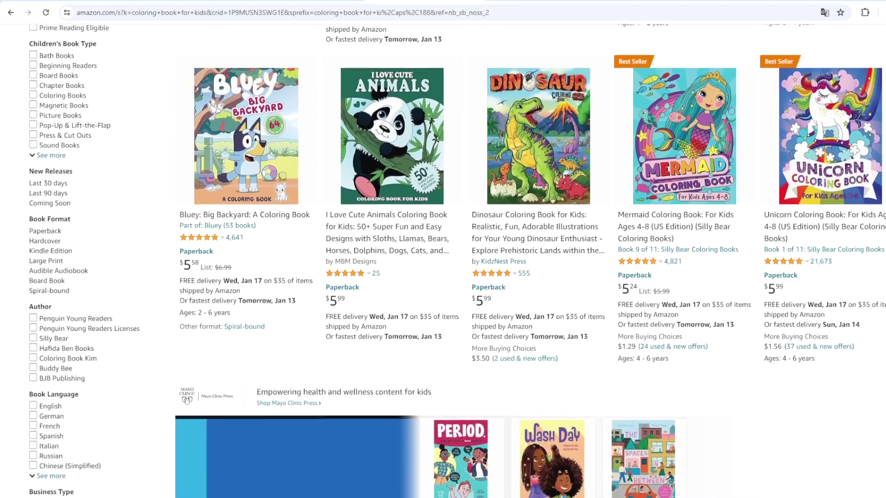
scroll(498, 259, down, 3)
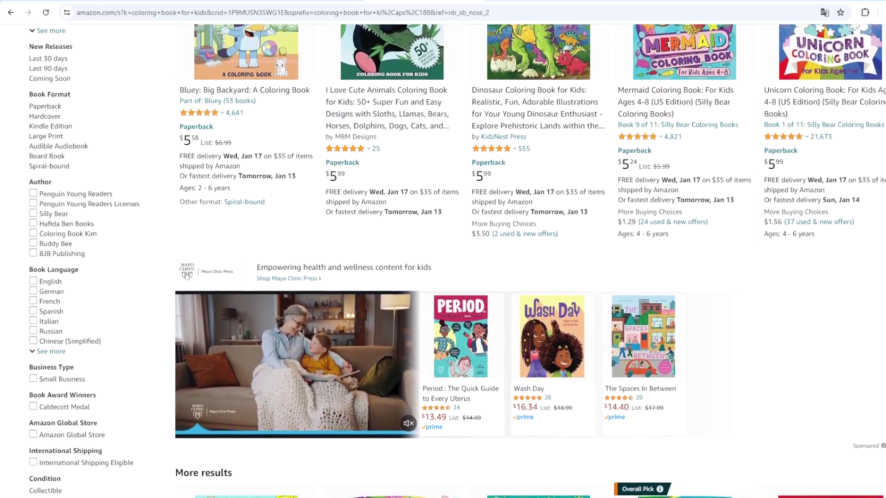
scroll(498, 258, down, 4)
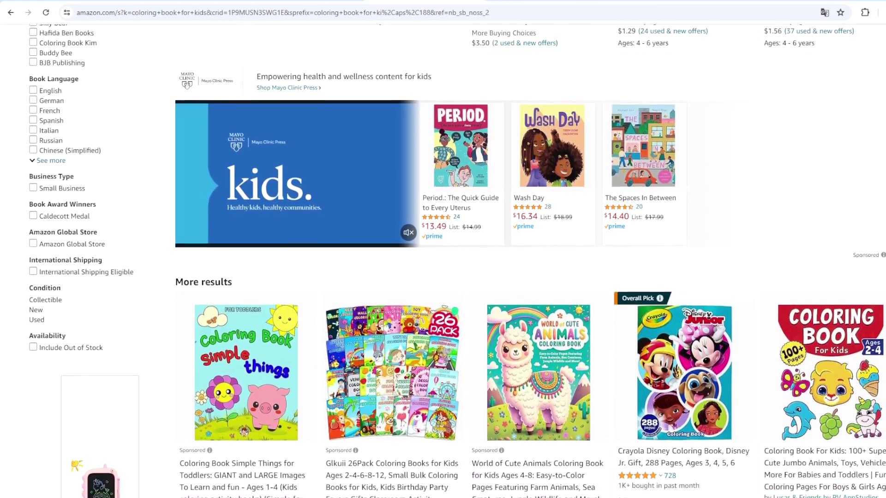
scroll(498, 258, down, 5)
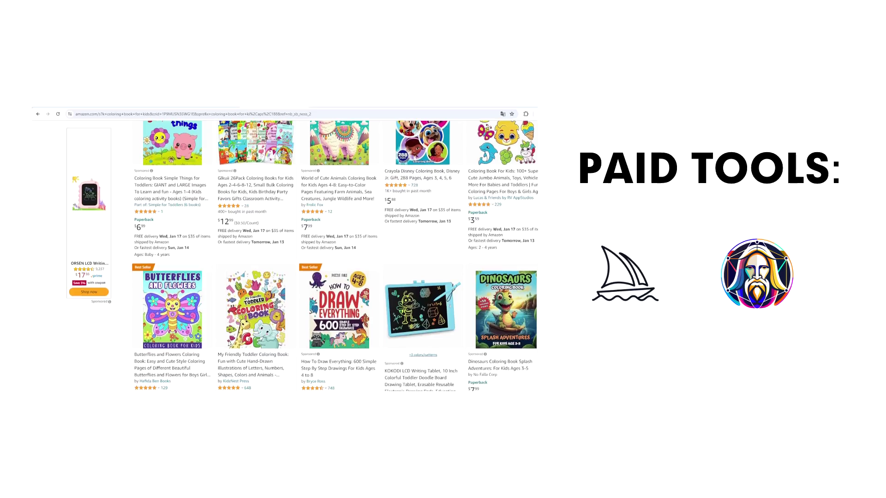
scroll(332, 254, down, 1)
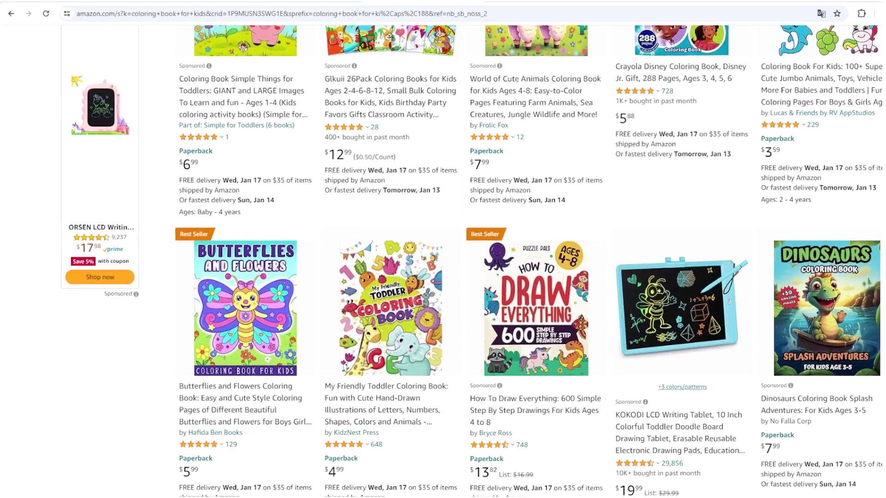
scroll(443, 258, down, 2)
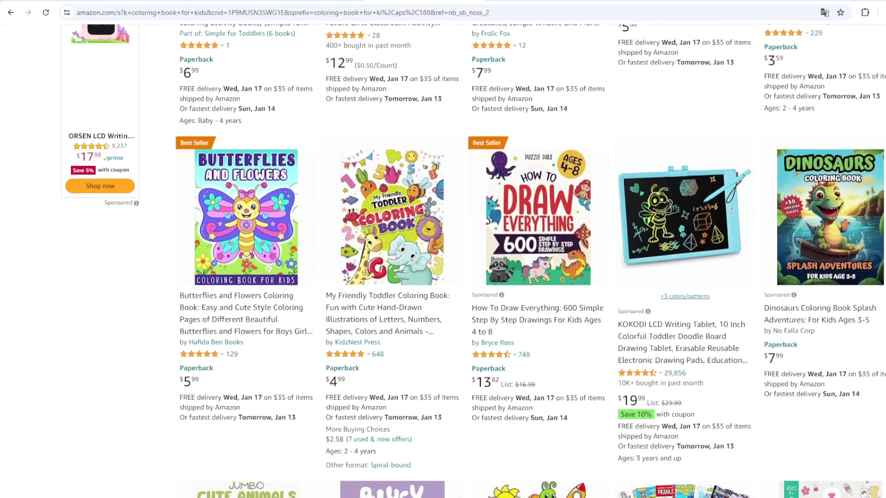
scroll(443, 259, down, 1)
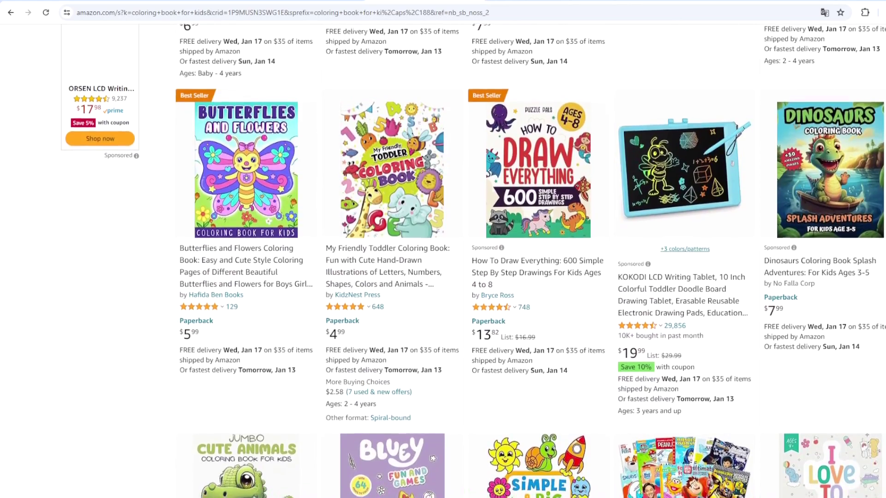
scroll(442, 259, down, 1)
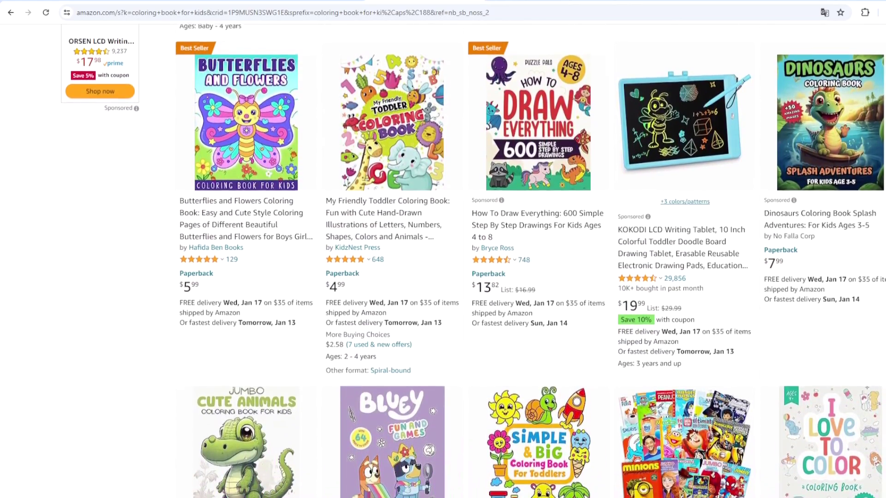
scroll(443, 258, down, 7)
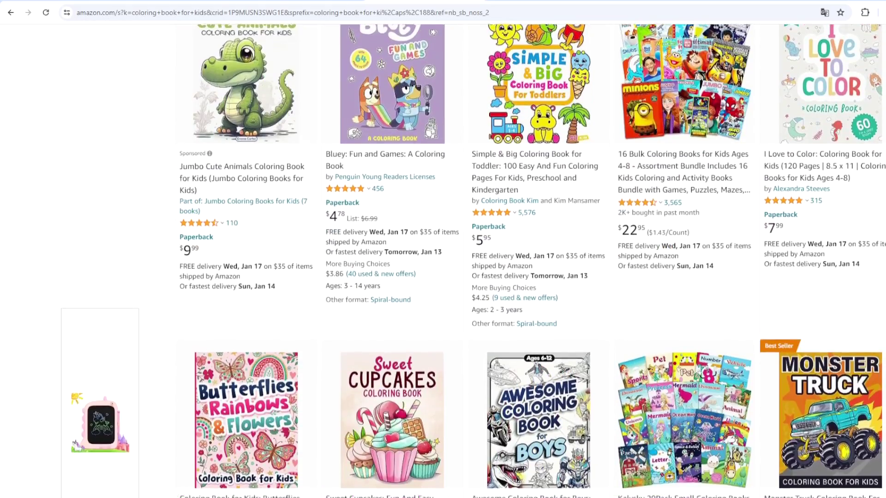
scroll(443, 258, down, 1)
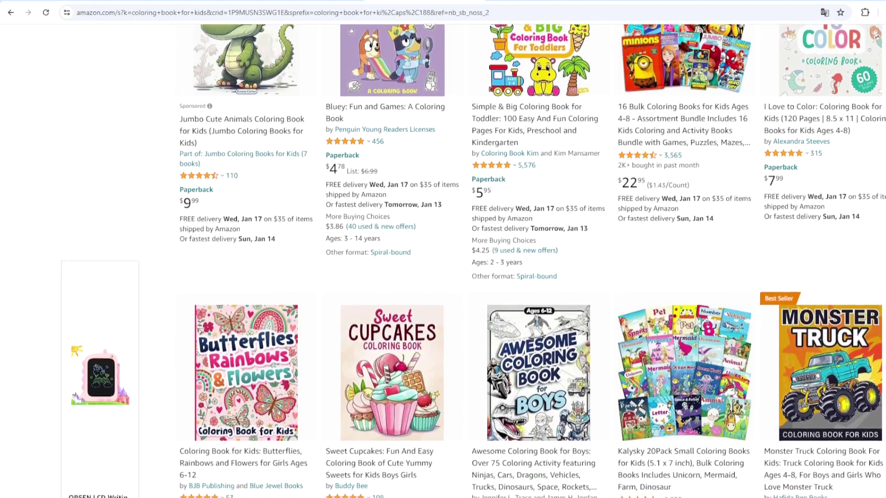
scroll(444, 258, down, 1)
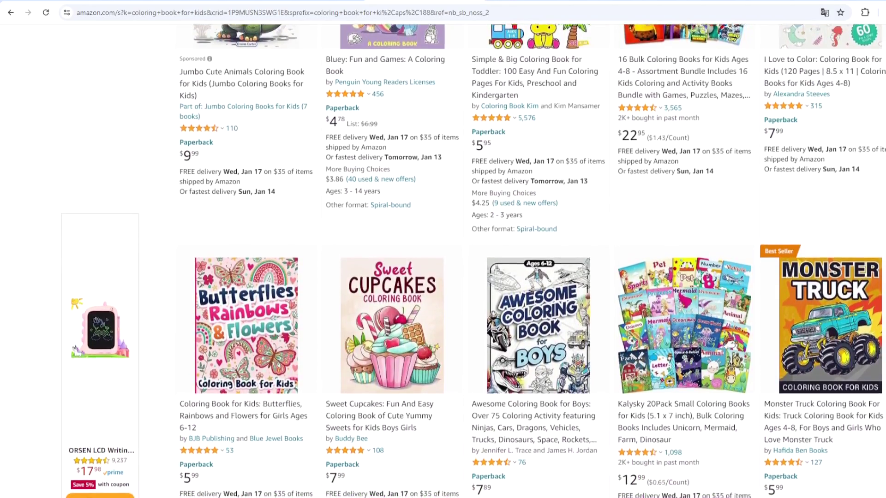
scroll(442, 257, down, 1)
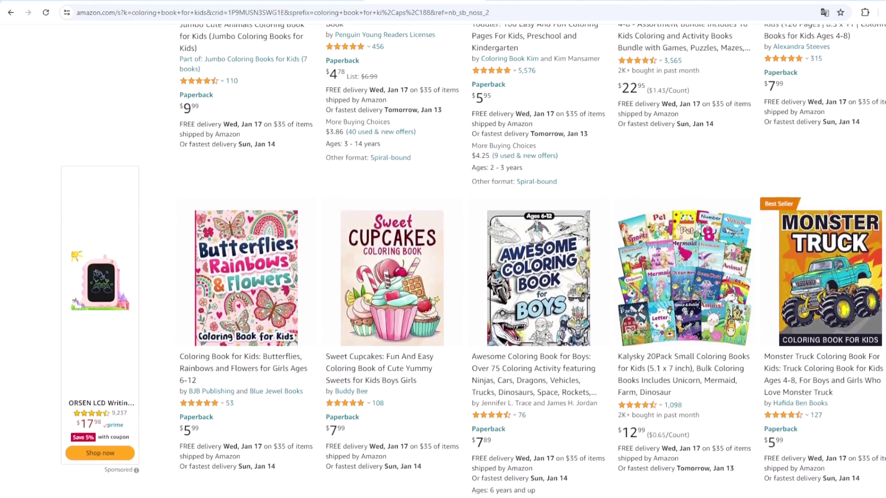
scroll(443, 259, down, 2)
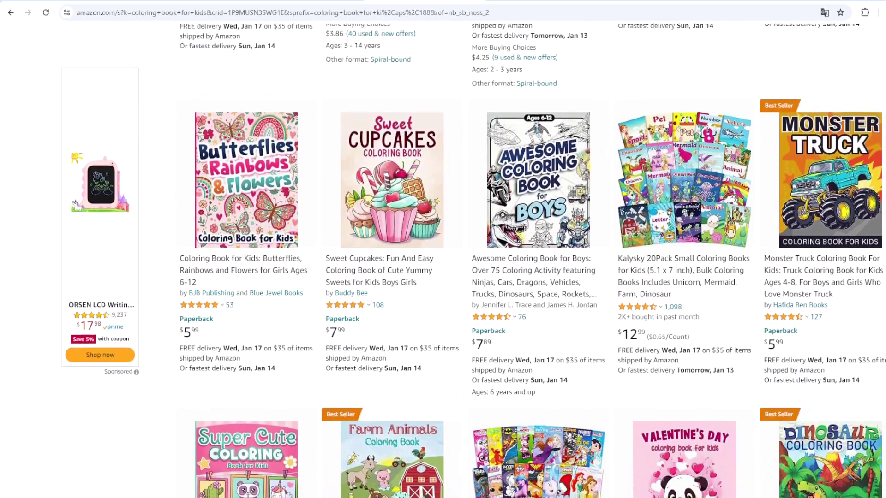
scroll(443, 259, down, 1)
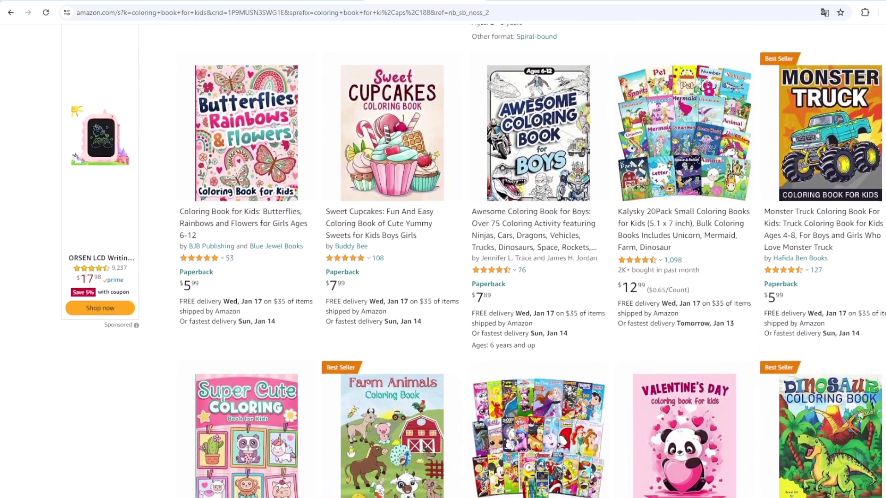
scroll(443, 258, down, 1)
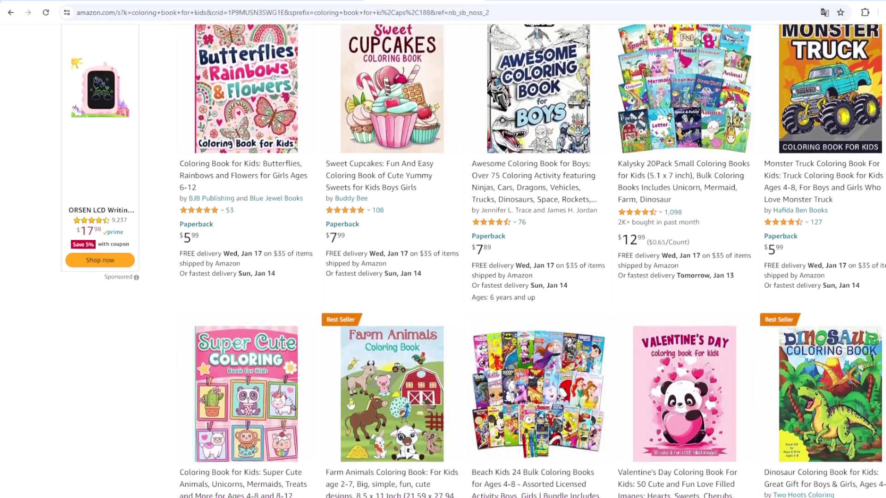
scroll(443, 258, down, 1)
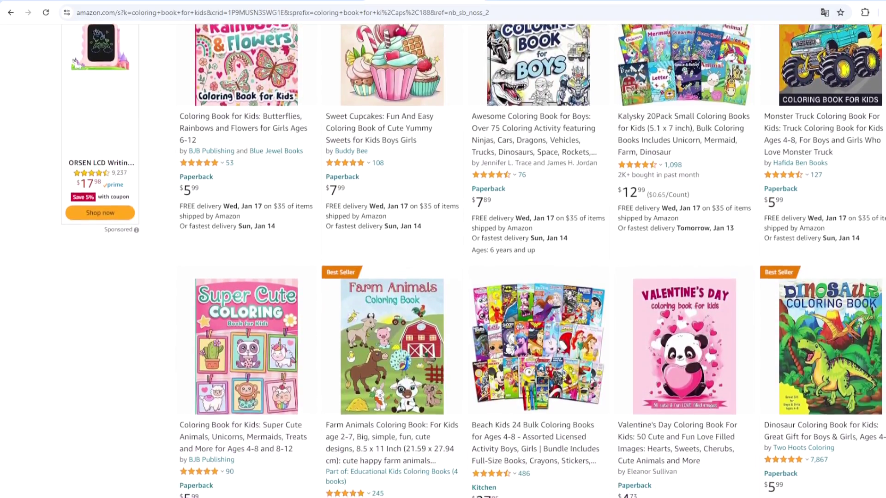
scroll(444, 258, down, 2)
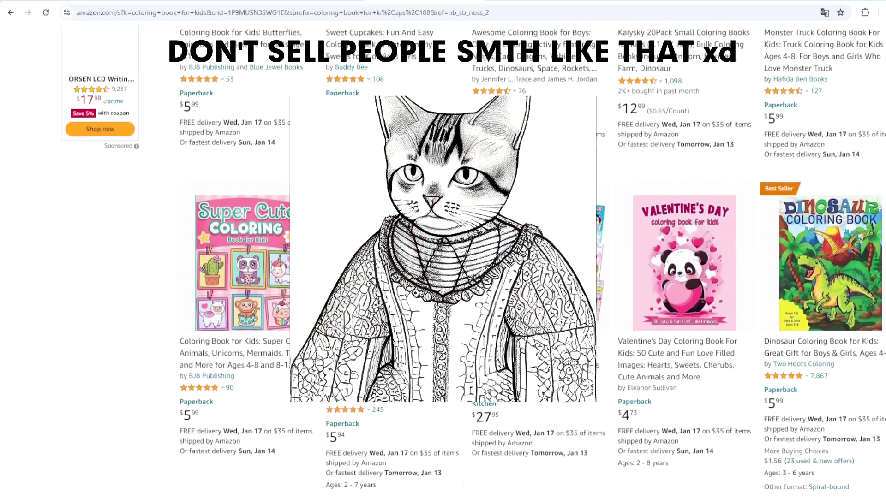
scroll(442, 258, down, 7)
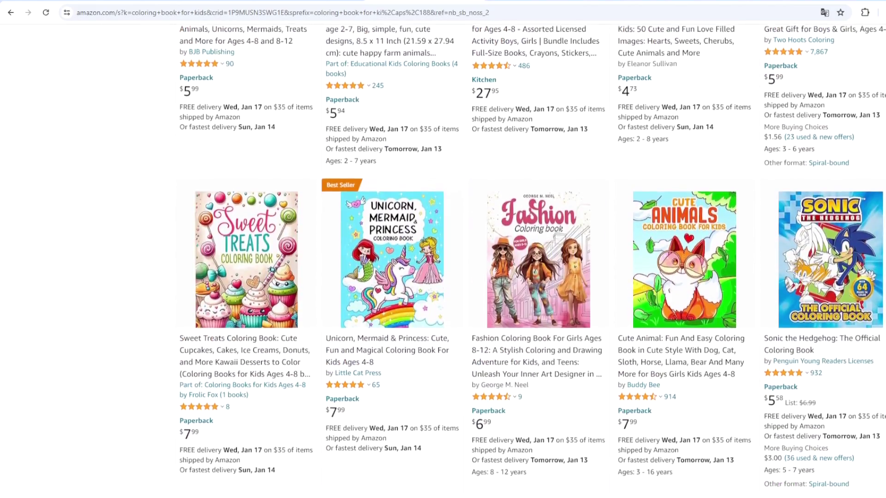
scroll(443, 258, down, 1)
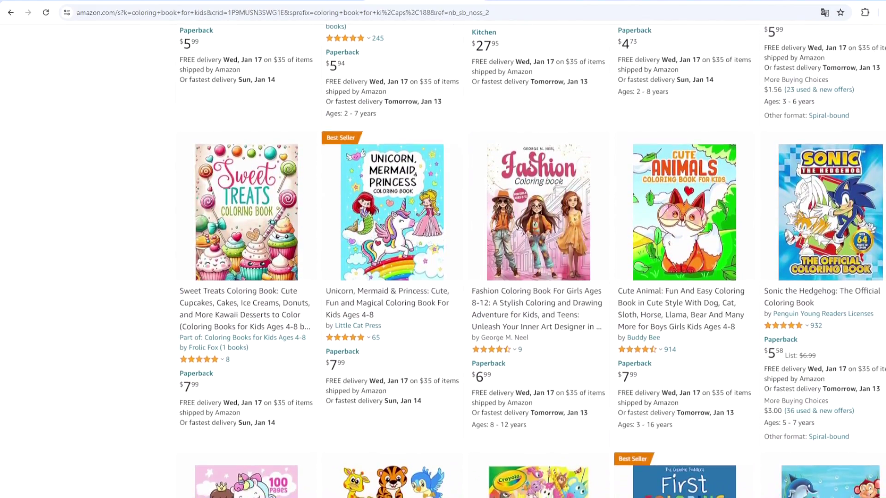
scroll(443, 259, down, 2)
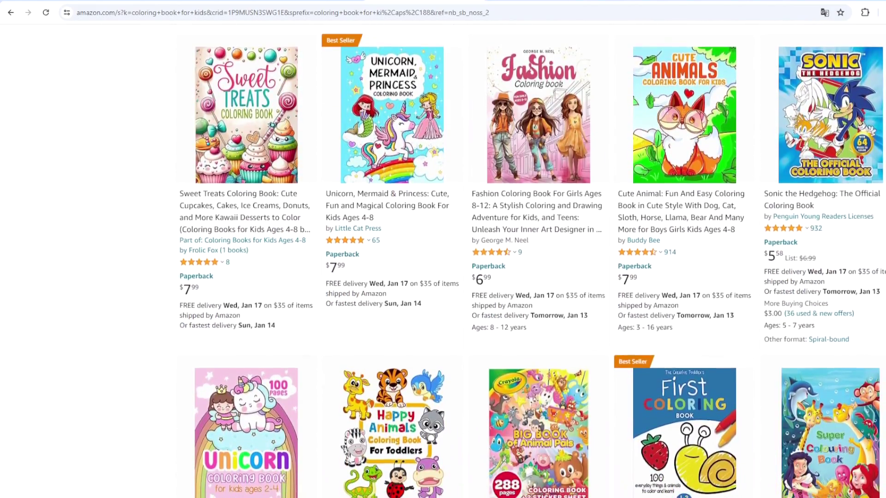
scroll(442, 258, down, 1)
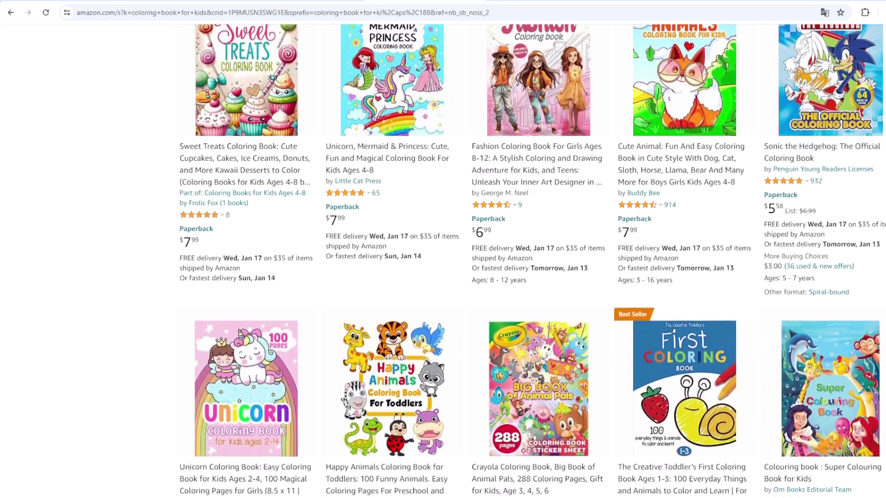
scroll(443, 259, down, 1)
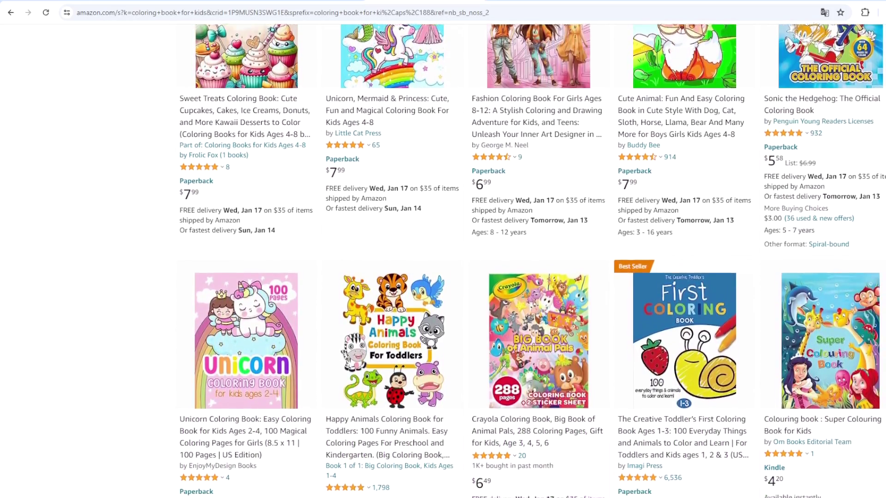
scroll(443, 258, down, 1)
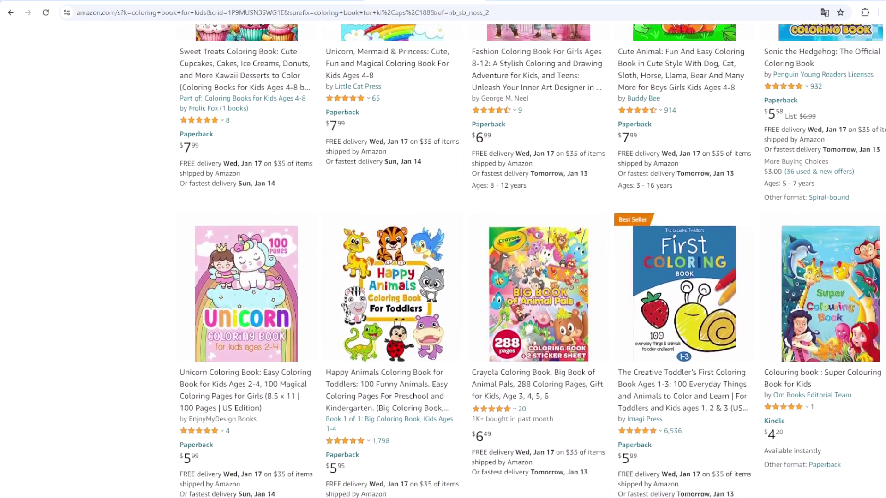
scroll(443, 259, down, 1)
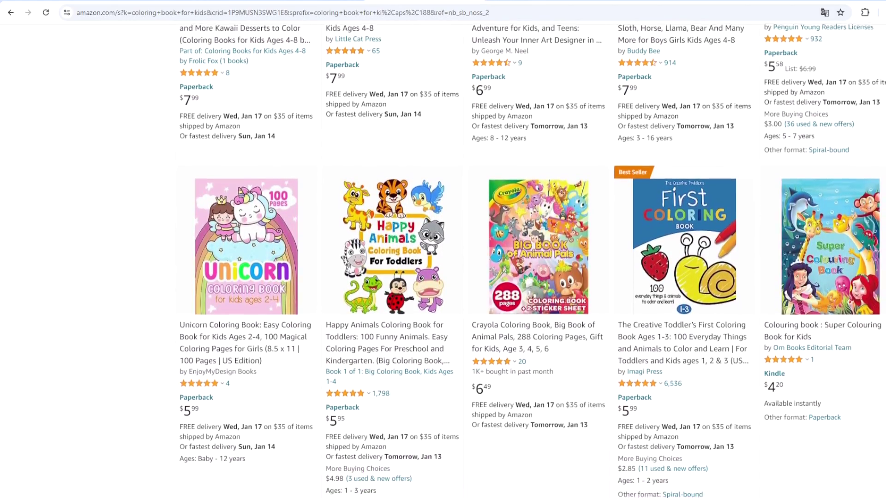
scroll(443, 258, down, 1)
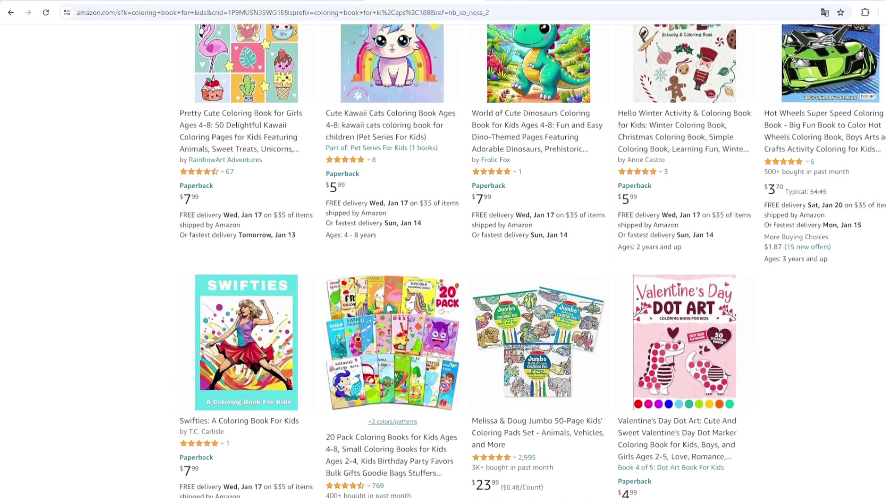
scroll(443, 258, down, 1)
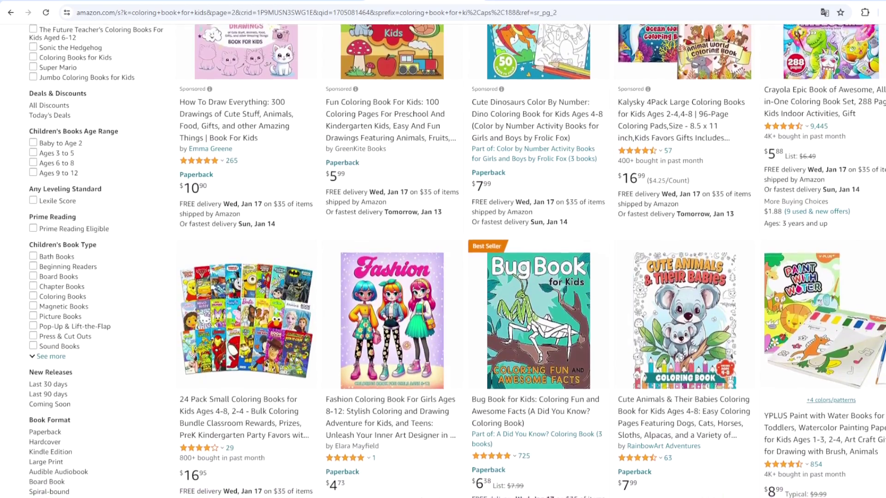
scroll(443, 258, down, 1)
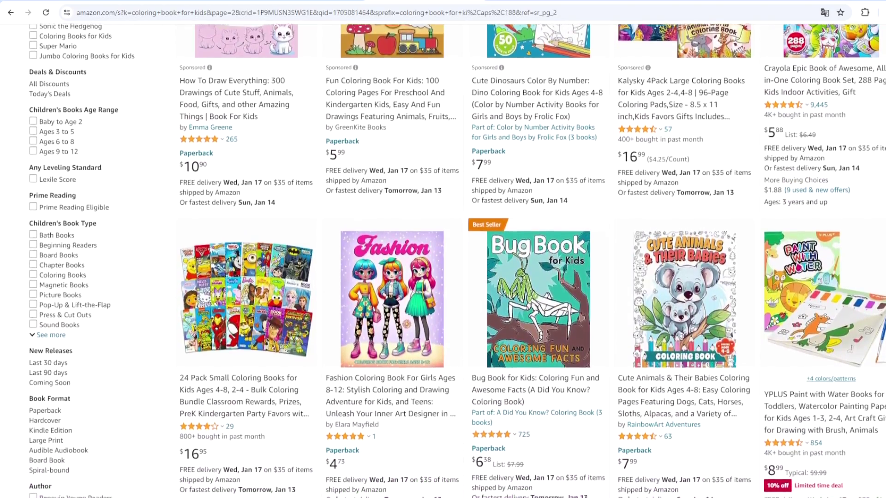
scroll(443, 258, down, 1)
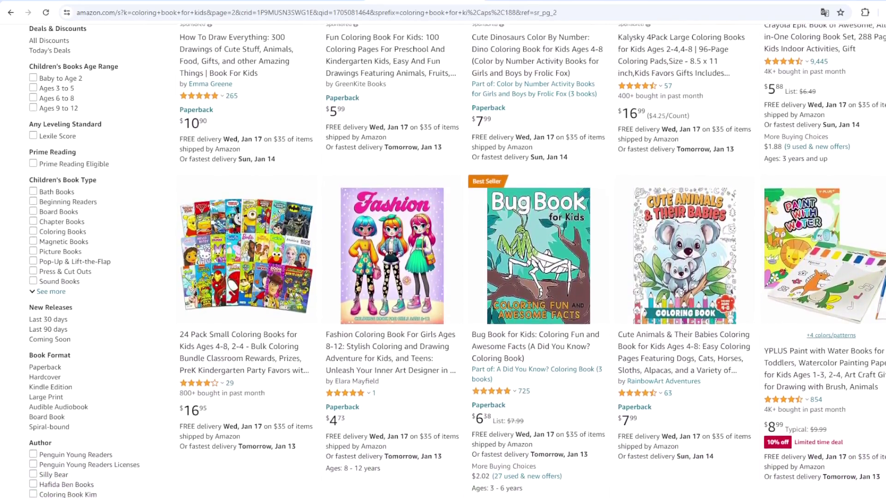
scroll(443, 258, down, 1)
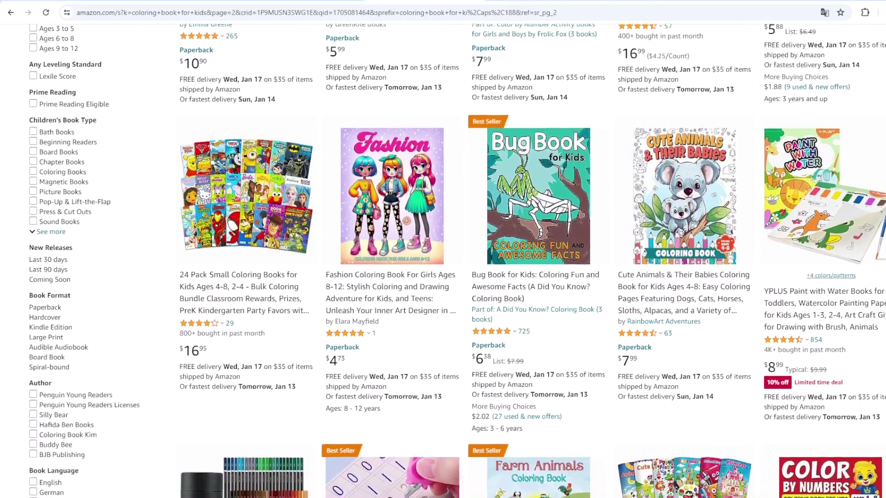
scroll(443, 259, down, 1)
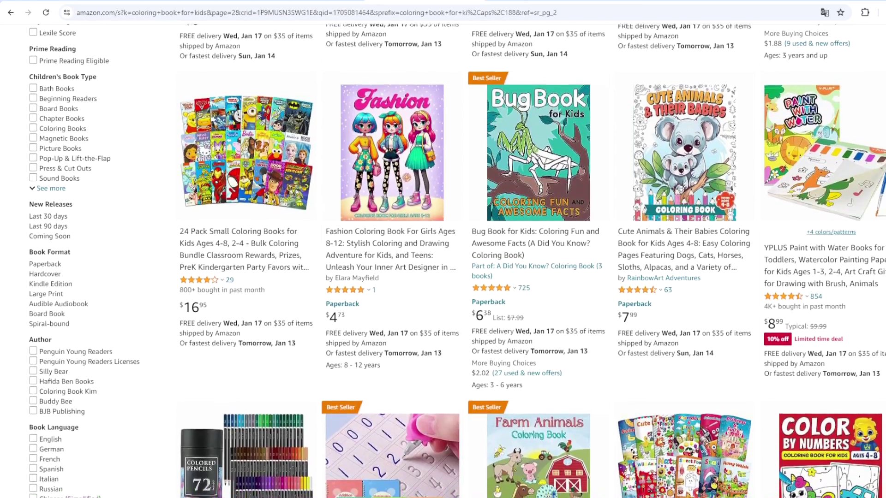
scroll(443, 258, down, 1)
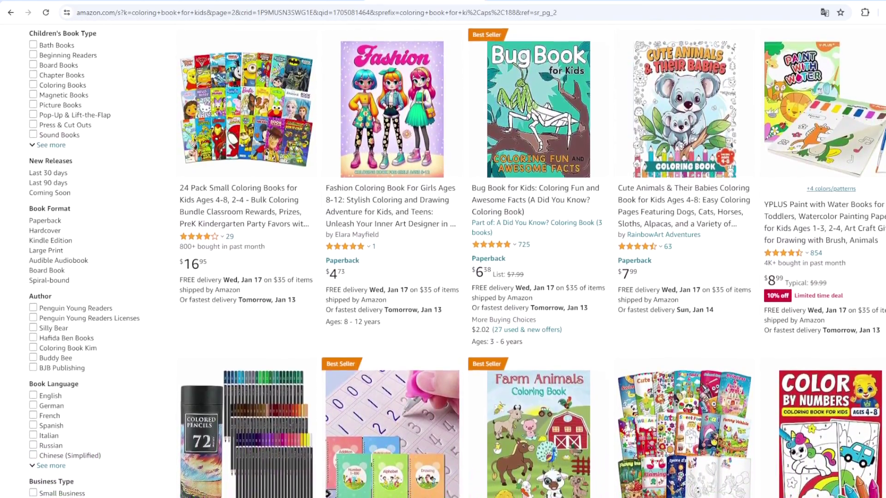
scroll(443, 258, down, 1)
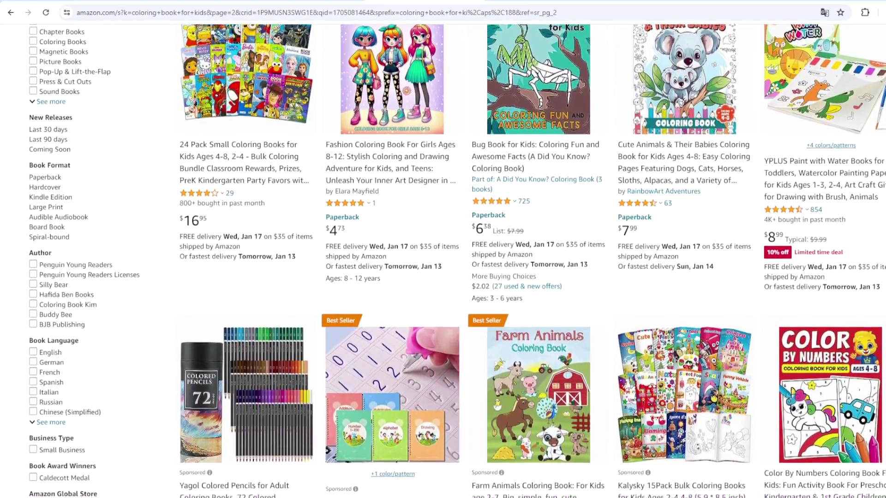
scroll(443, 258, down, 1)
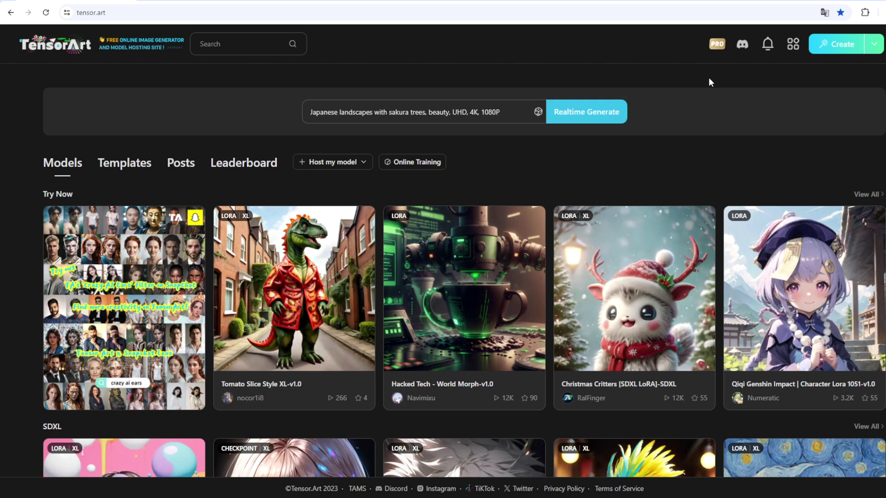
- Open the Pro versus Standard membership comparison from the PRO badge in the top bar
click(716, 44)
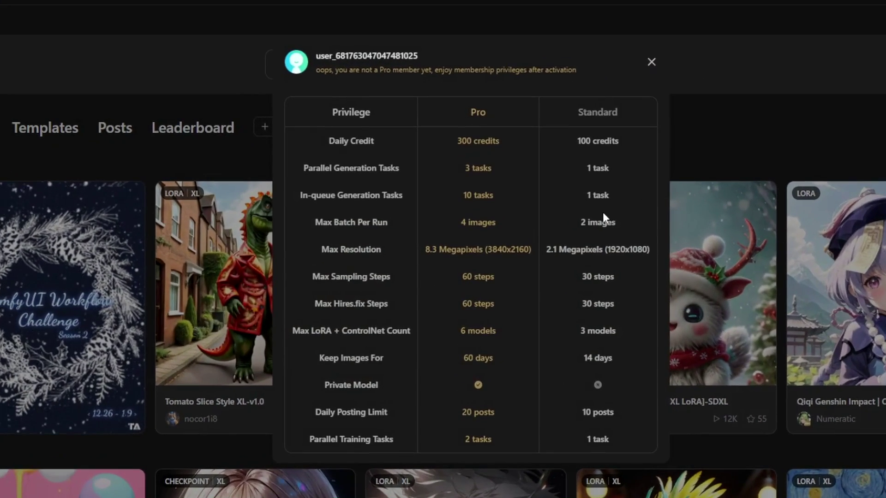
- Look over the Pro plan prices and privilege table, then close the comparison dialog
scroll(573, 225, up, 2)
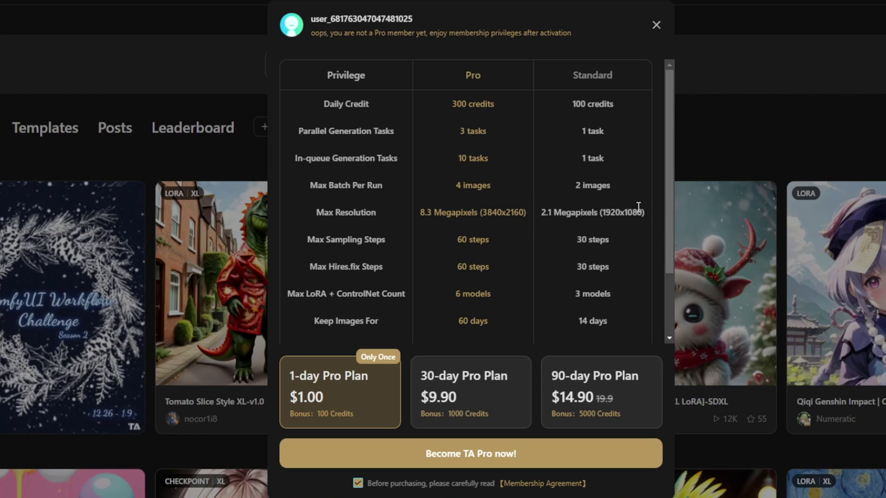
scroll(412, 224, down, 3)
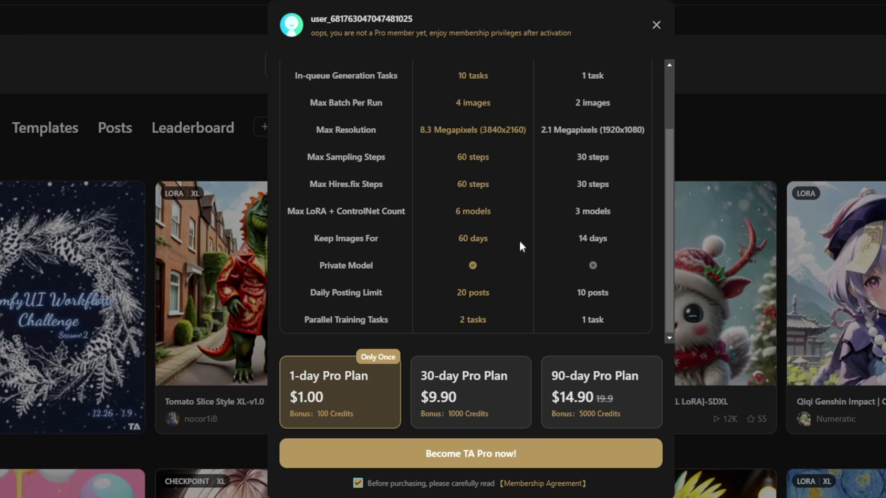
scroll(518, 241, up, 2)
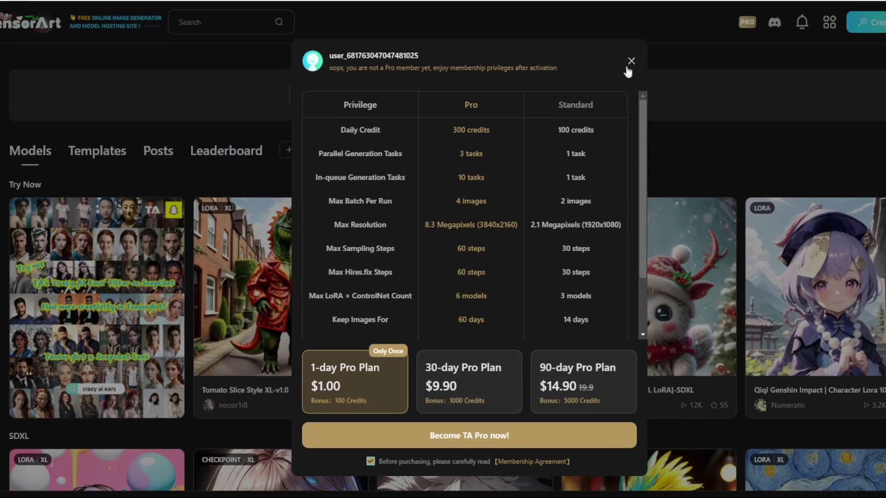
click(656, 25)
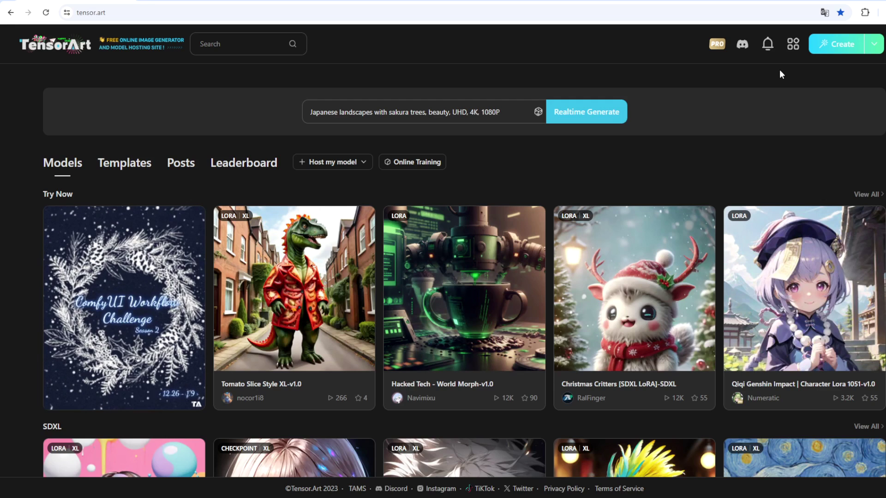
- In Text2Img, delete the ColoringBook LoRA so only the OpenDalle v1.1 base model remains
mouse_move(836, 44)
click(835, 77)
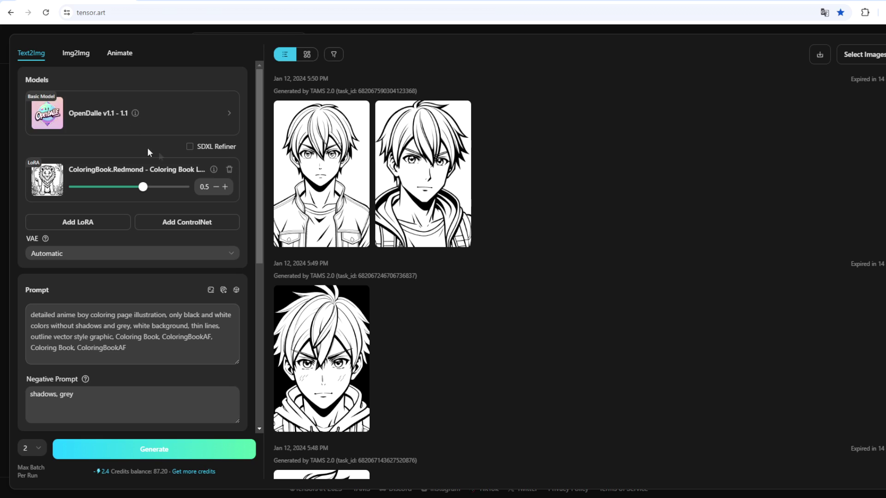
click(230, 172)
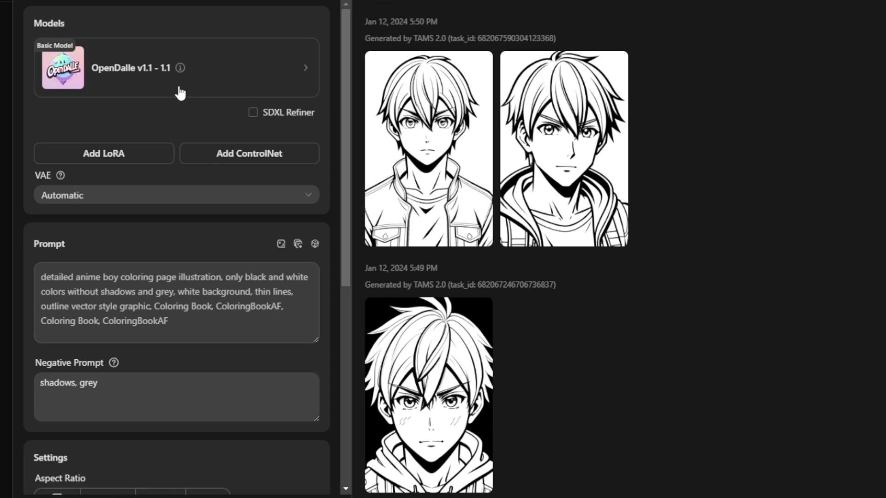
mouse_move(385, 141)
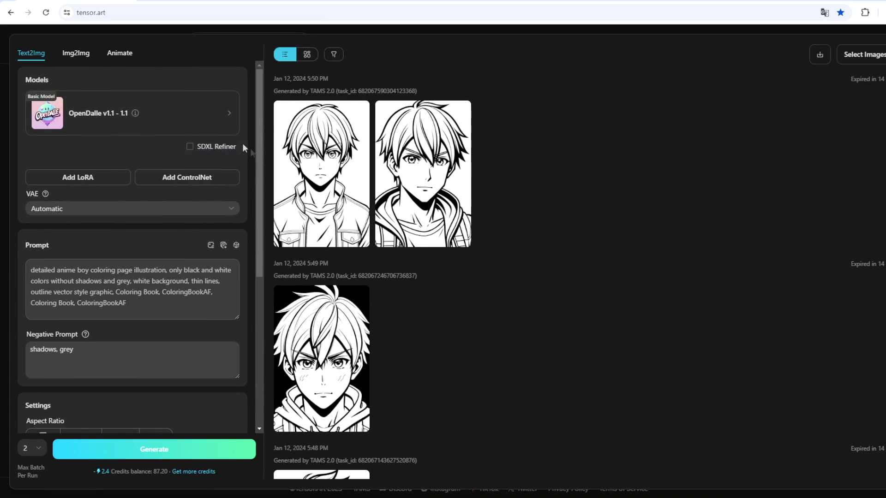
click(266, 64)
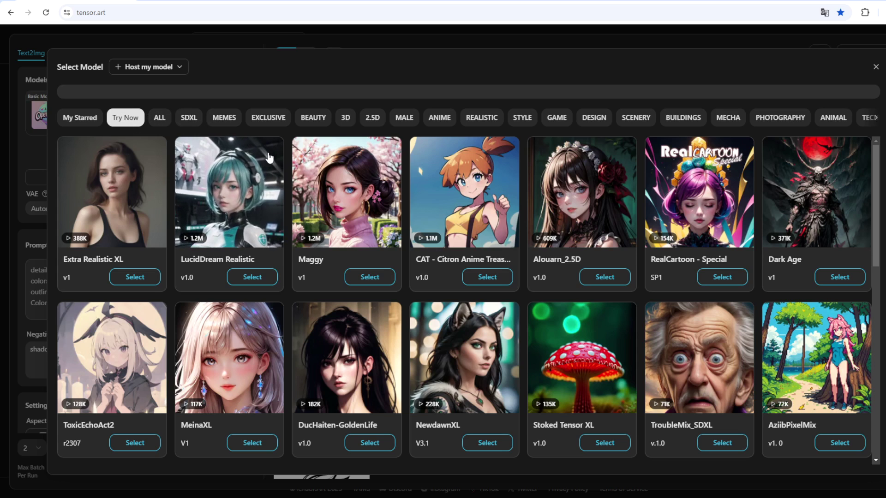
- Filter models to SDXL, search 'dalle', and select OpenDalle v1.1 as the base model
click(188, 118)
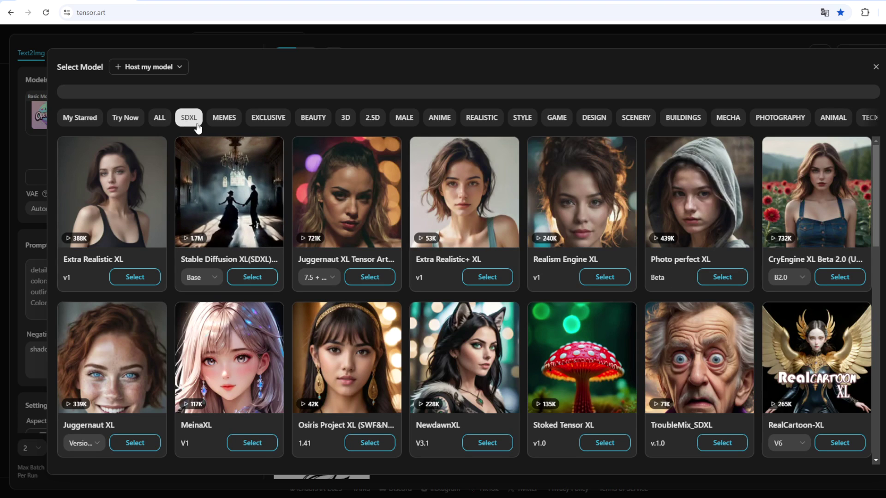
click(203, 89)
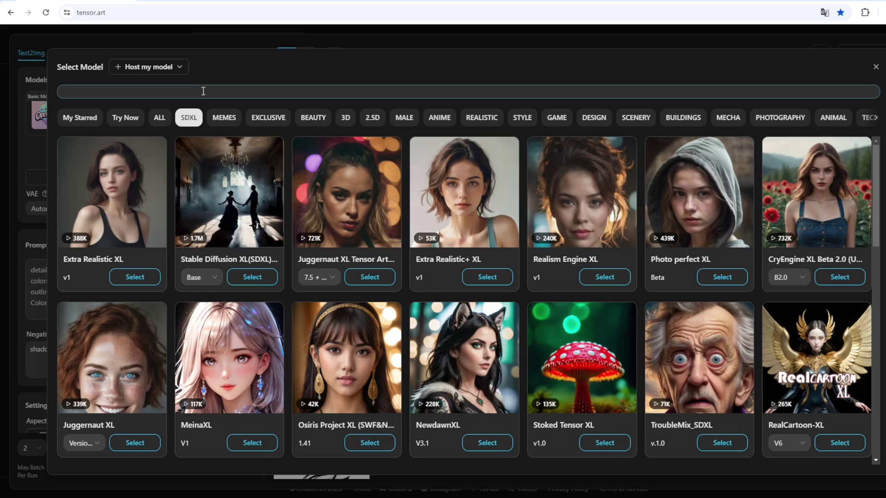
text(dalle)
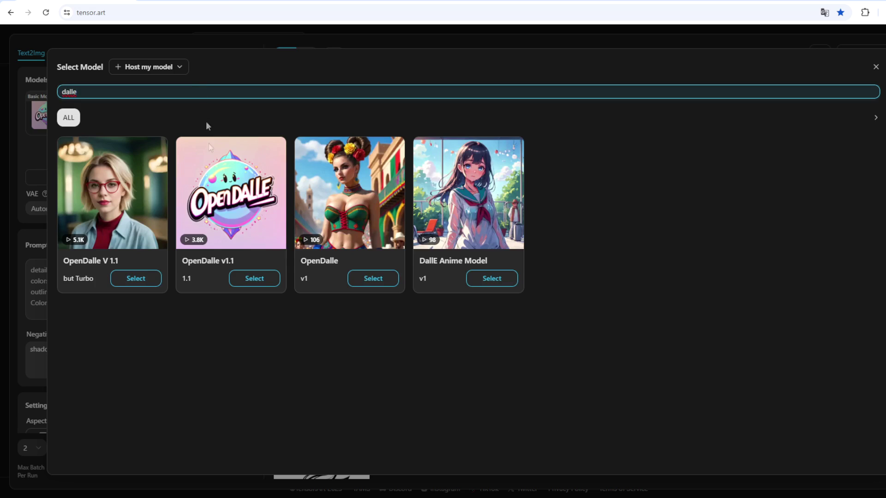
click(240, 279)
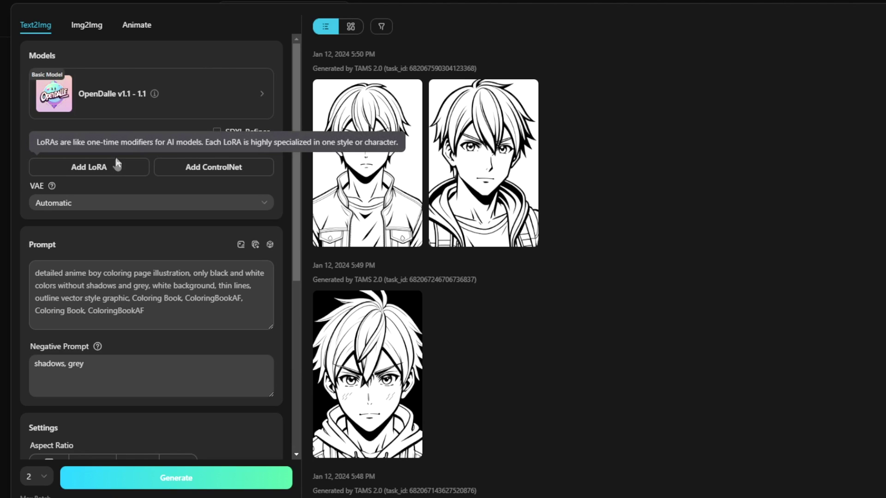
- Search LoRAs for 'coloring' and add ColoringBook.Redmond at version v2.0
click(108, 174)
click(249, 70)
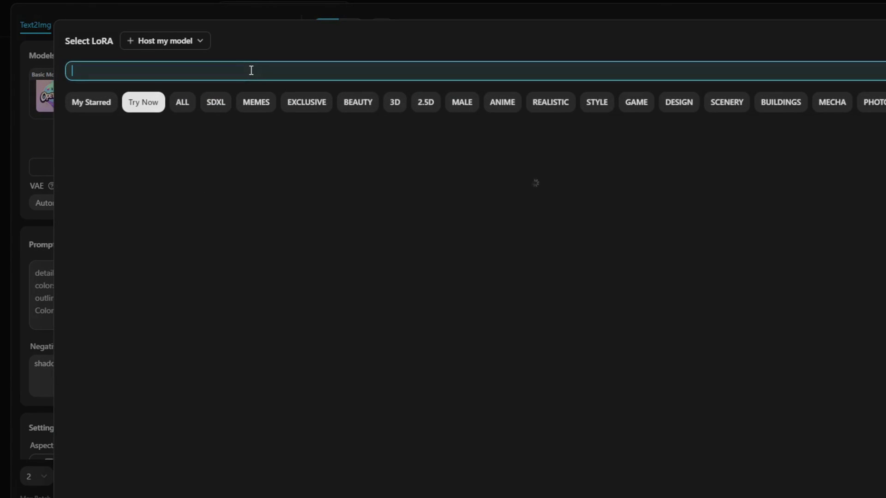
text(coloring)
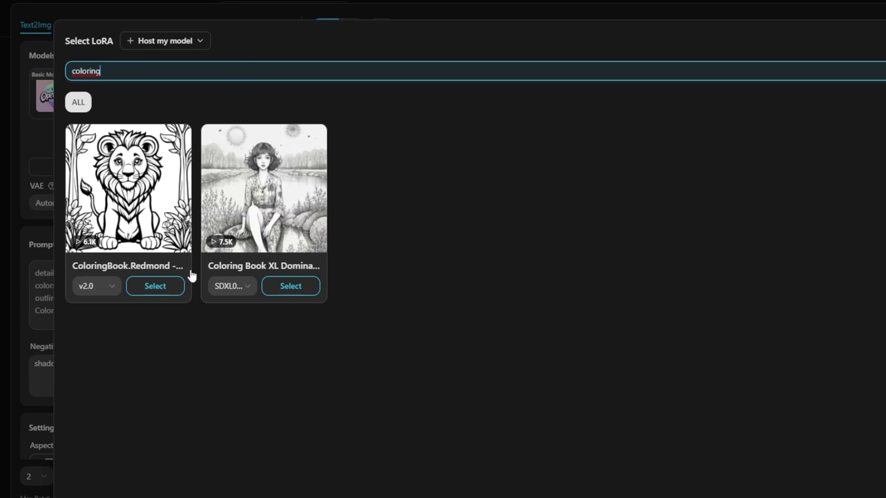
click(111, 291)
click(149, 348)
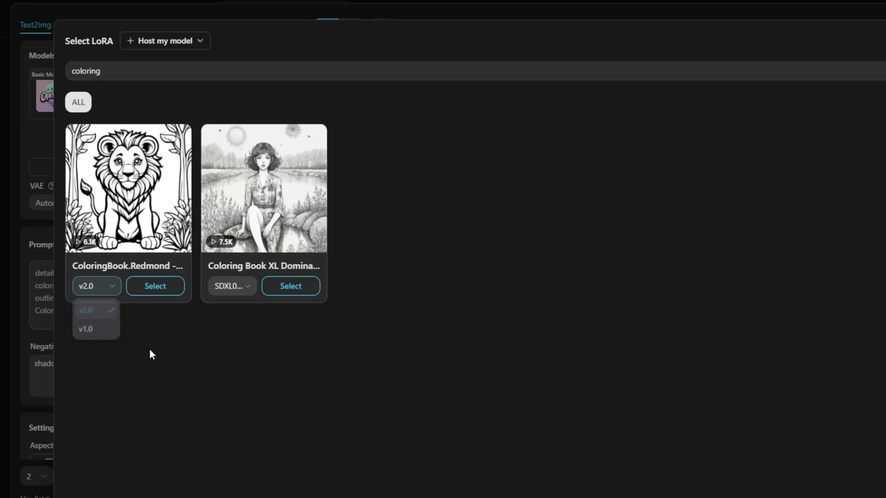
click(162, 288)
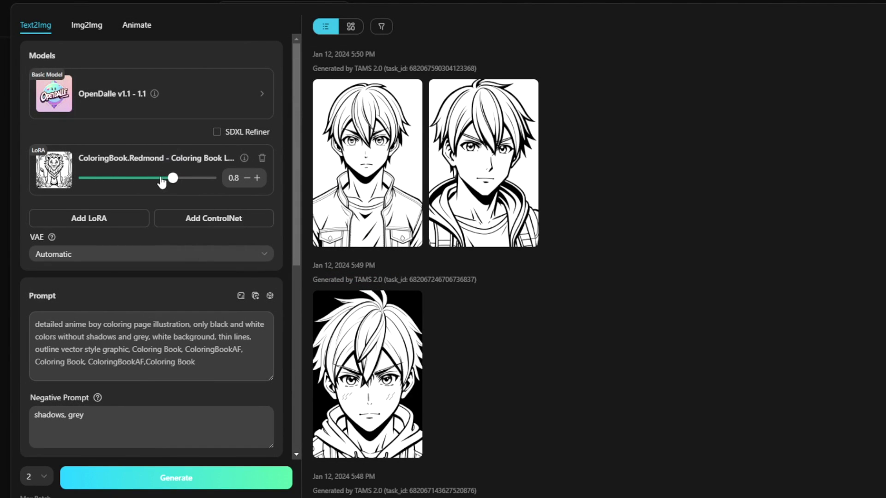
- Try ColoringBook LoRA weights of 0.7 and negative values, settling on 0.5 instead of 0.8
mouse_move(172, 182)
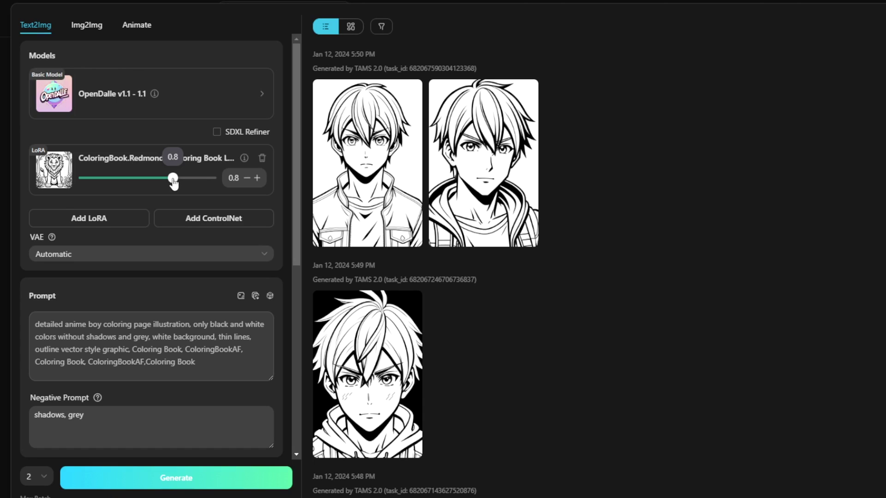
drag(174, 183, 164, 185)
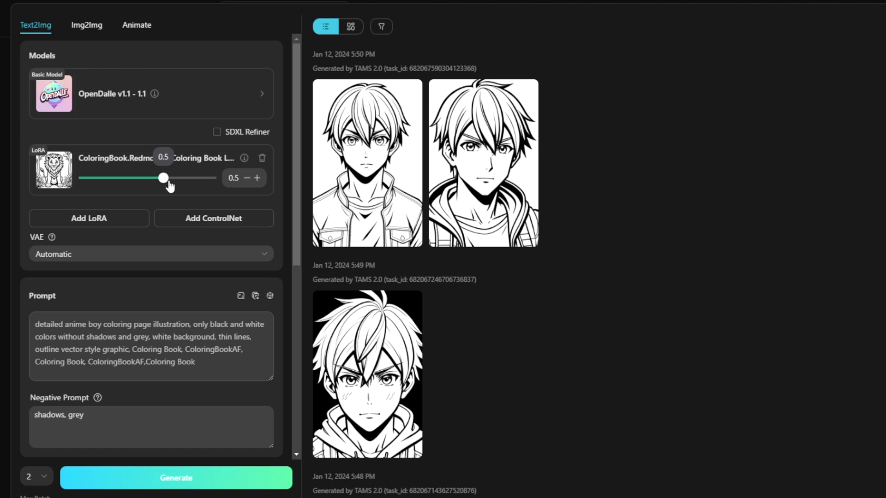
drag(167, 181, 207, 185)
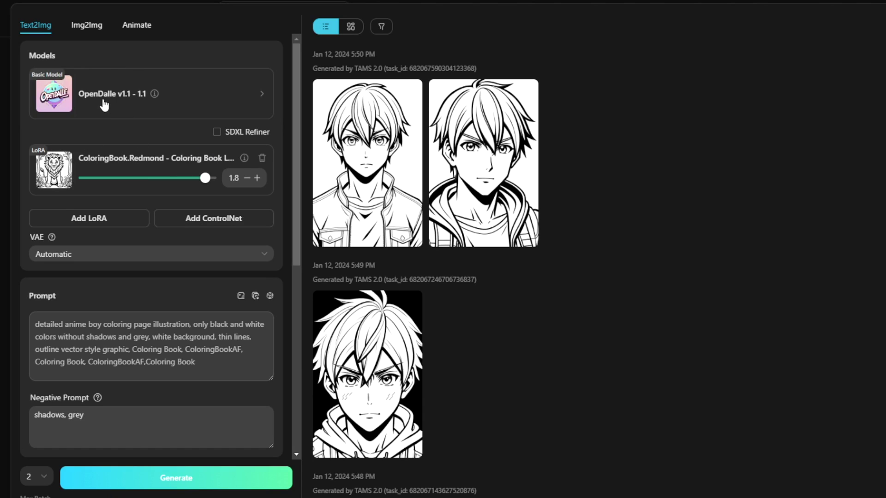
mouse_move(207, 189)
drag(206, 185, 106, 187)
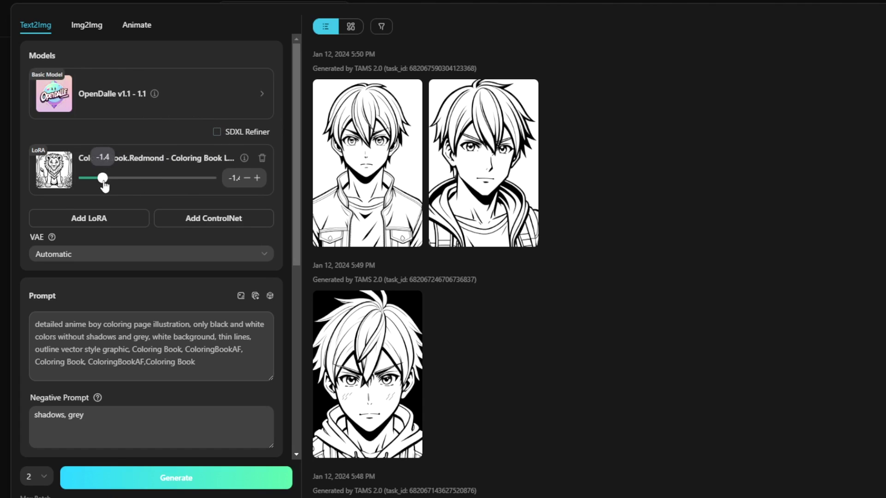
drag(102, 181, 167, 187)
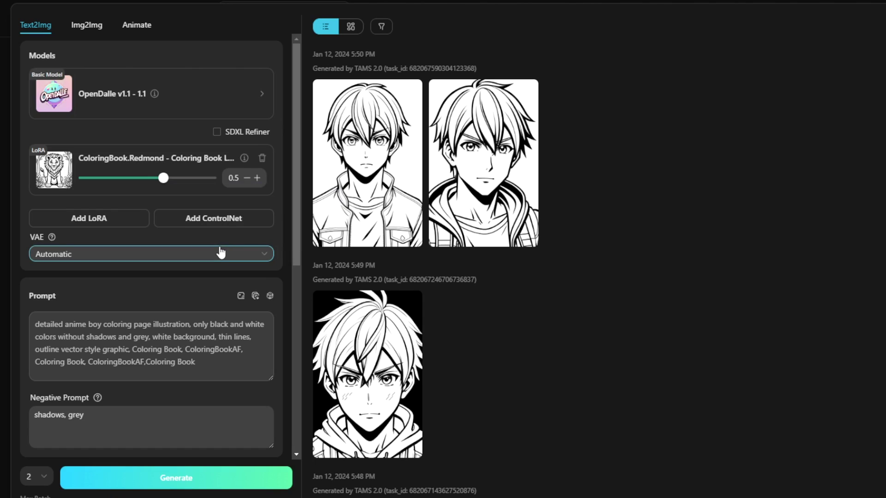
- Delete the repeated trailing trigger words so the prompt ends at 'Coloring Book, ColoringBookAF'
scroll(114, 255, down, 1)
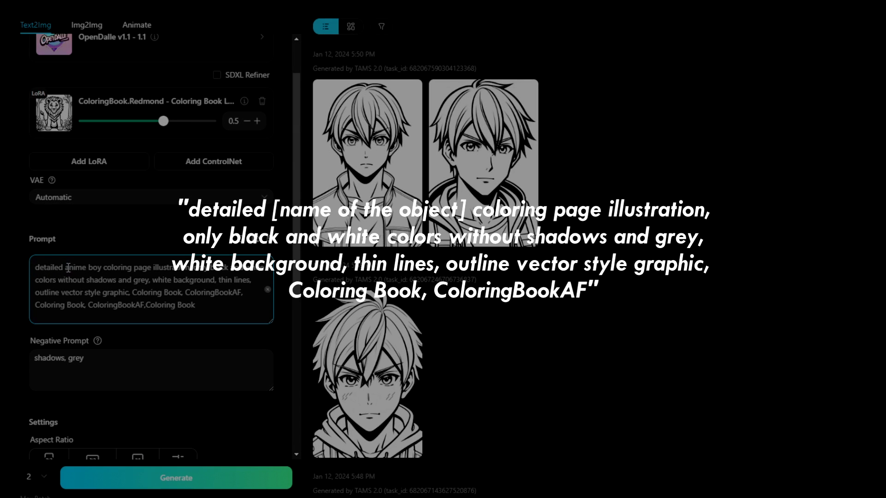
drag(69, 268, 105, 271)
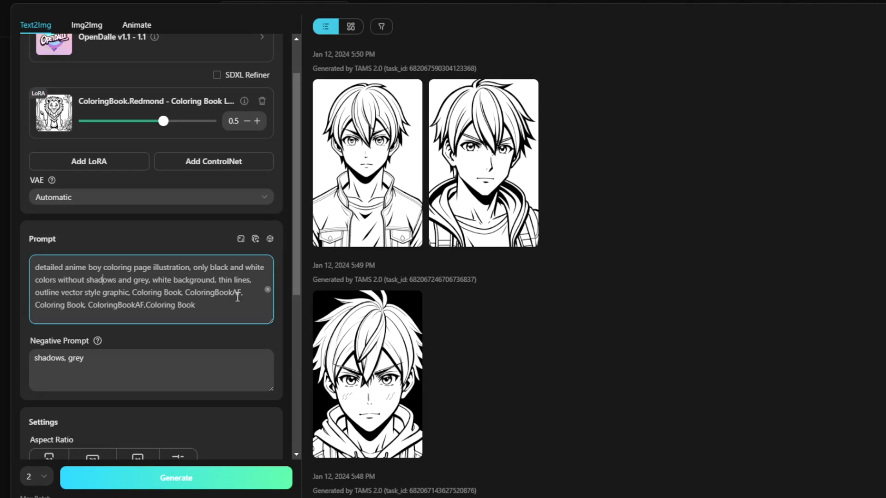
click(198, 308)
scroll(173, 271, up, 2)
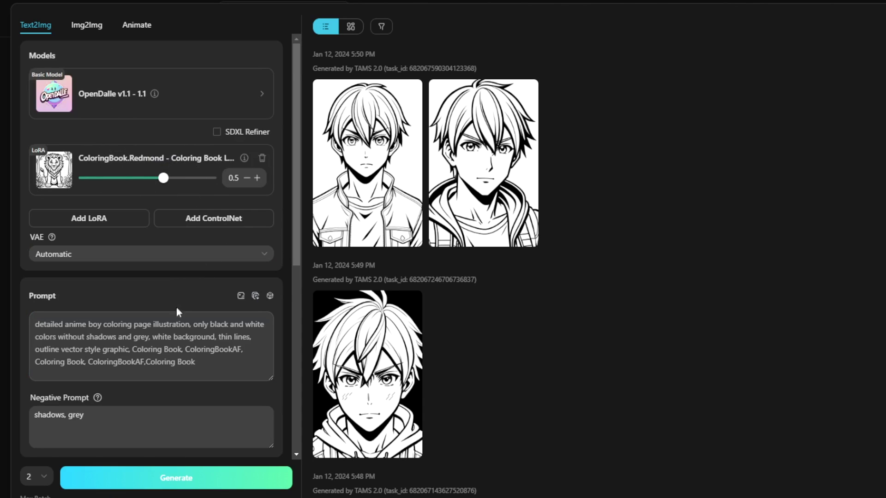
scroll(177, 307, down, 2)
drag(217, 306, 31, 310)
key(BackSpace)
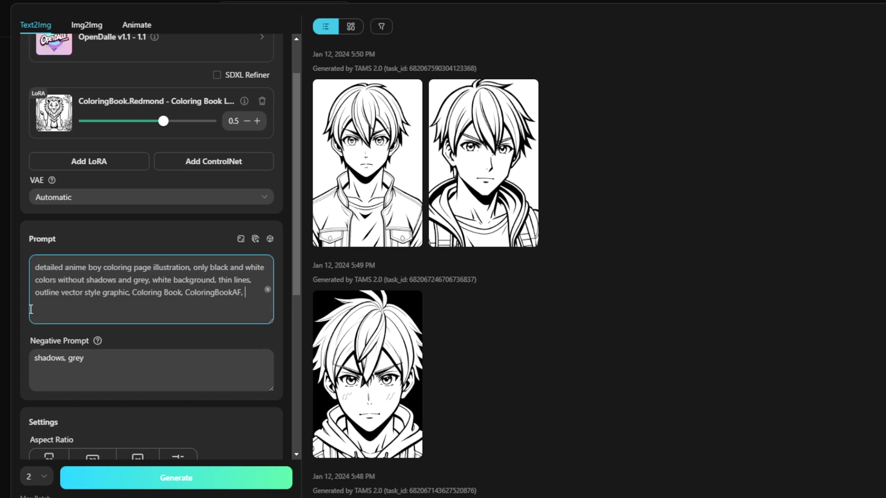
scroll(111, 315, down, 2)
click(113, 316)
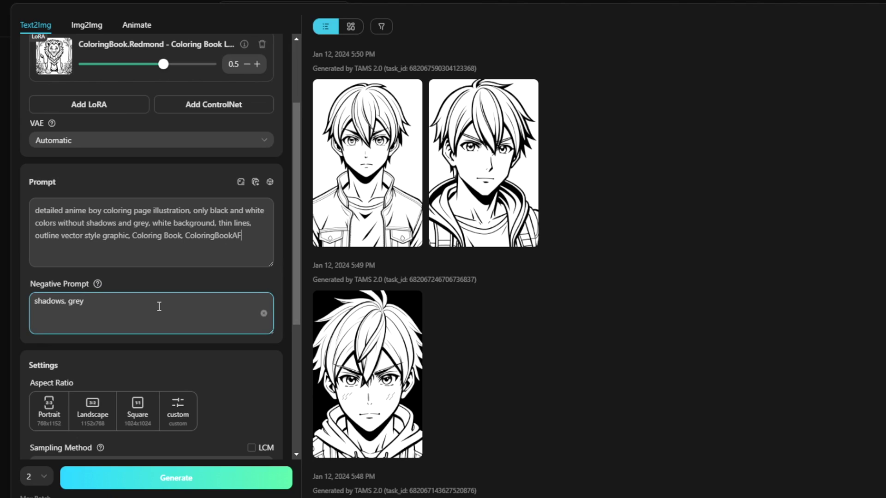
scroll(171, 320, down, 1)
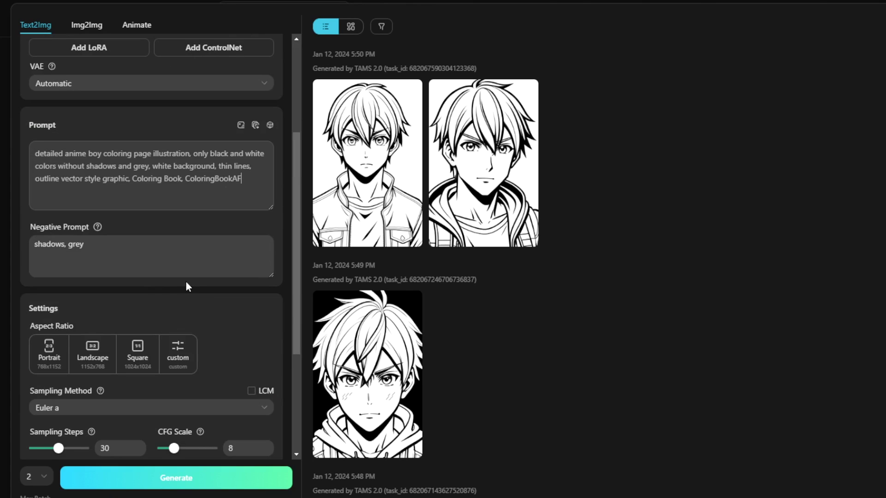
scroll(176, 300, up, 1)
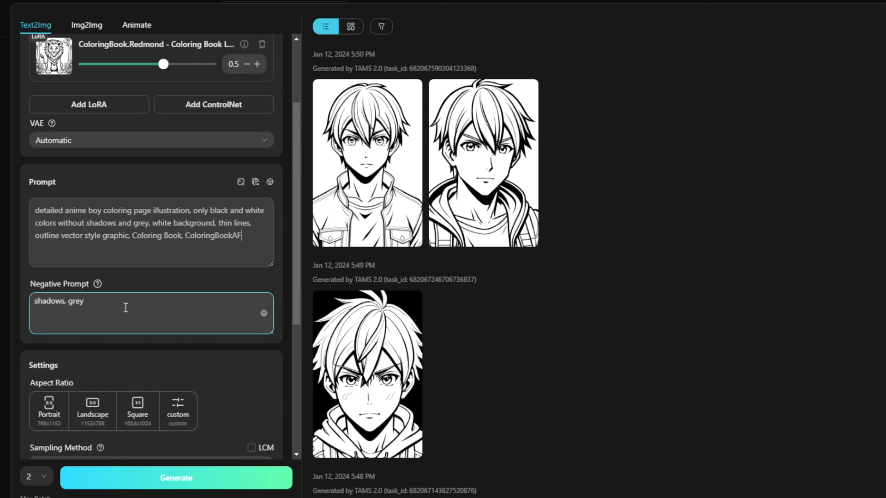
scroll(125, 307, down, 2)
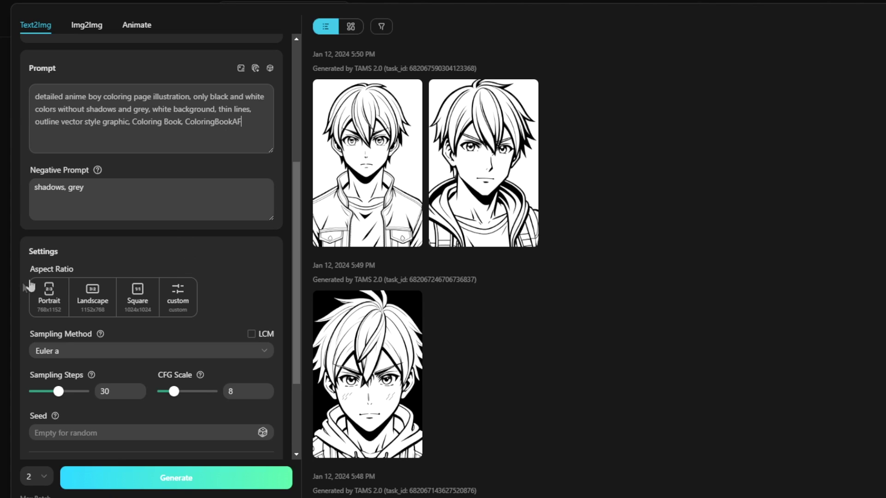
scroll(215, 293, down, 1)
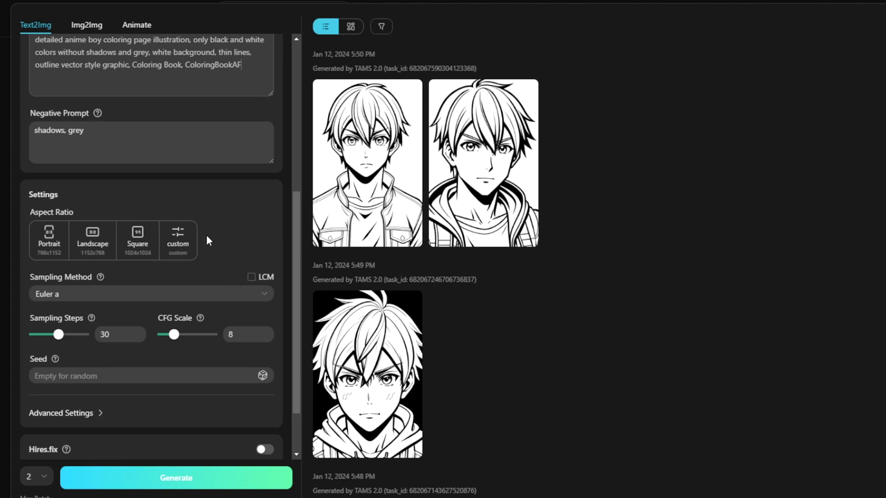
scroll(207, 240, down, 1)
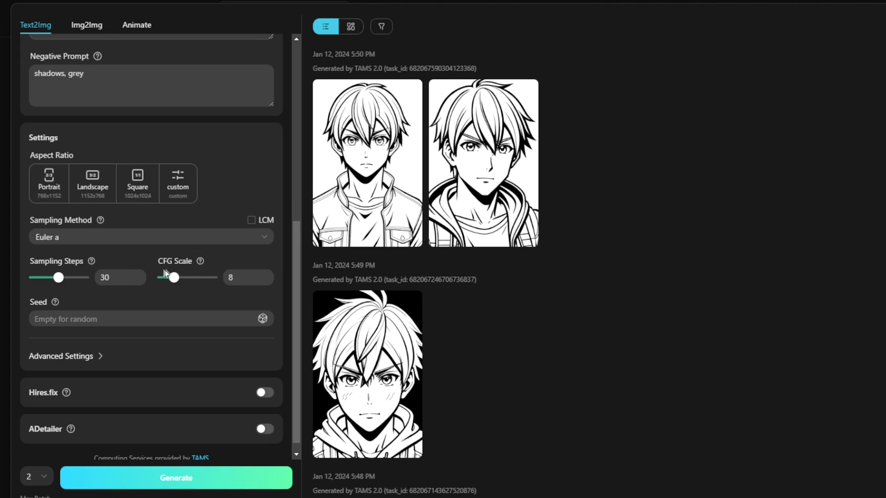
scroll(156, 299, down, 1)
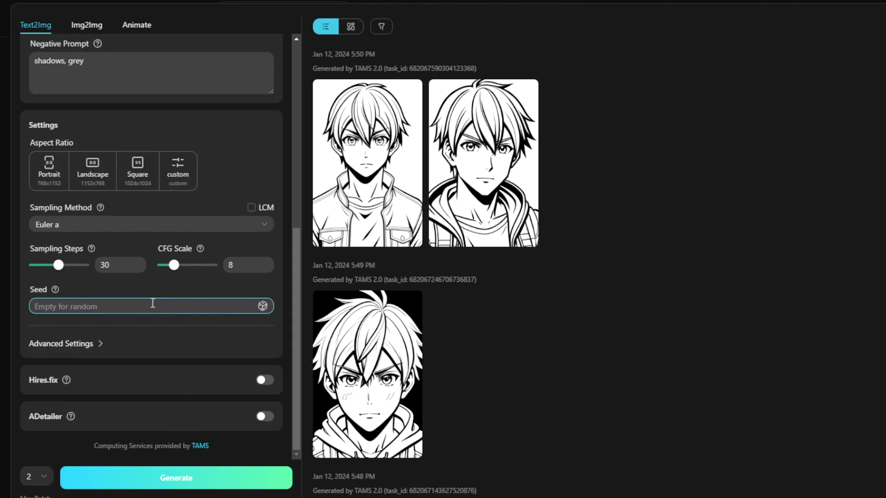
scroll(149, 304, up, 1)
scroll(159, 282, down, 1)
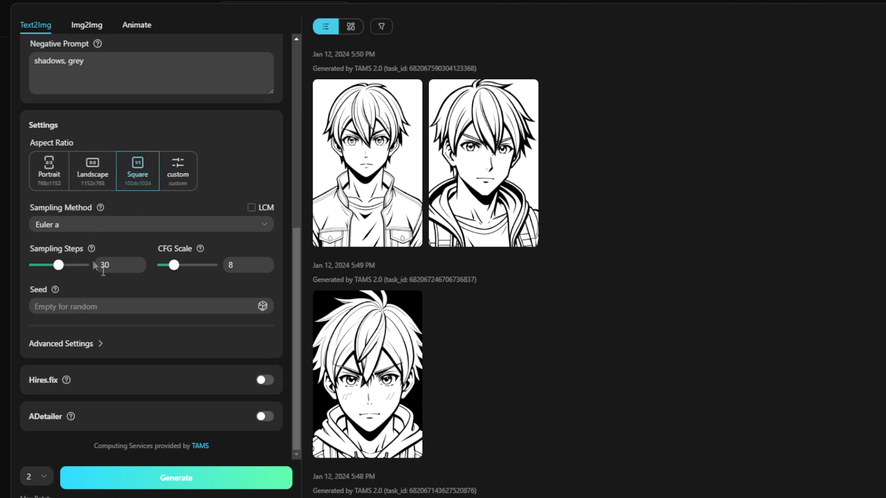
click(139, 261)
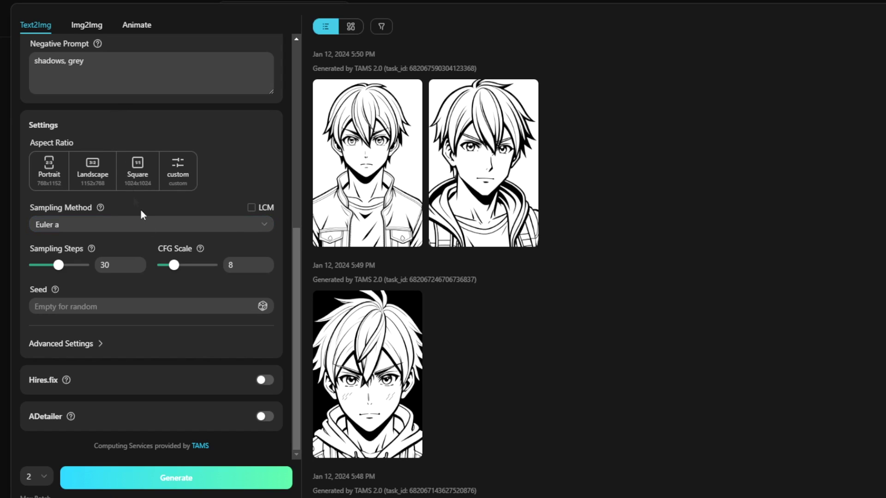
click(136, 267)
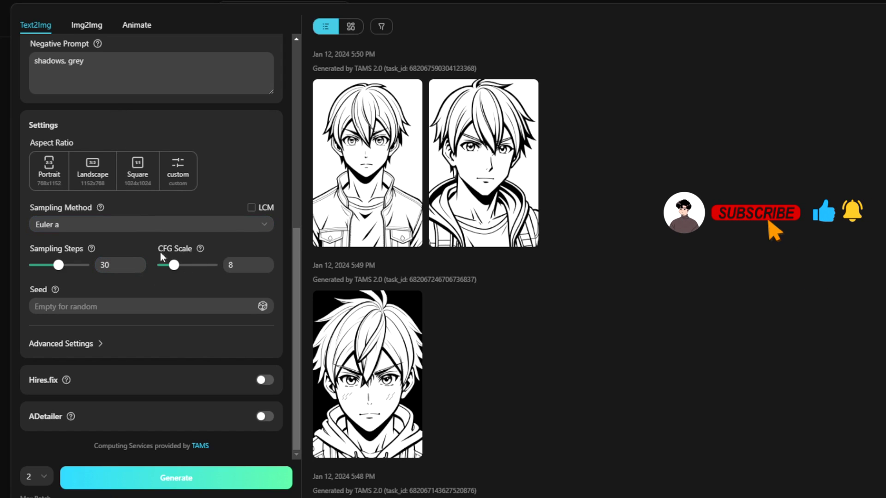
mouse_move(200, 250)
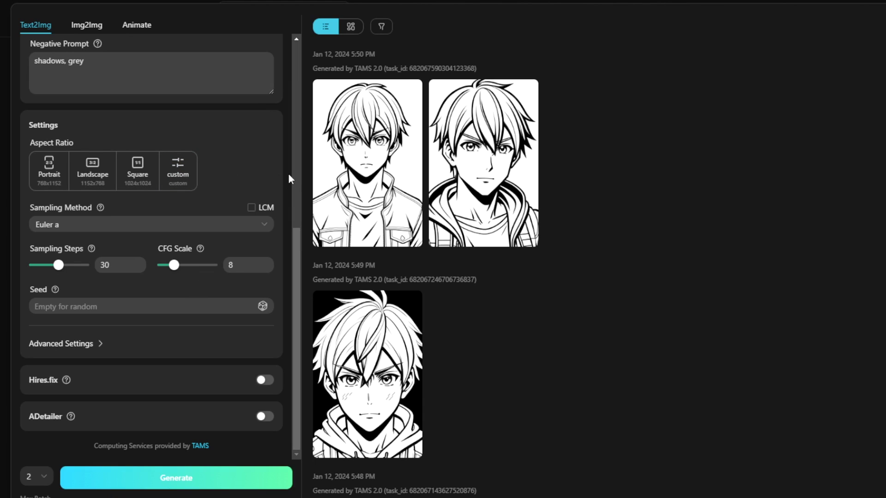
scroll(258, 185, up, 3)
click(259, 187)
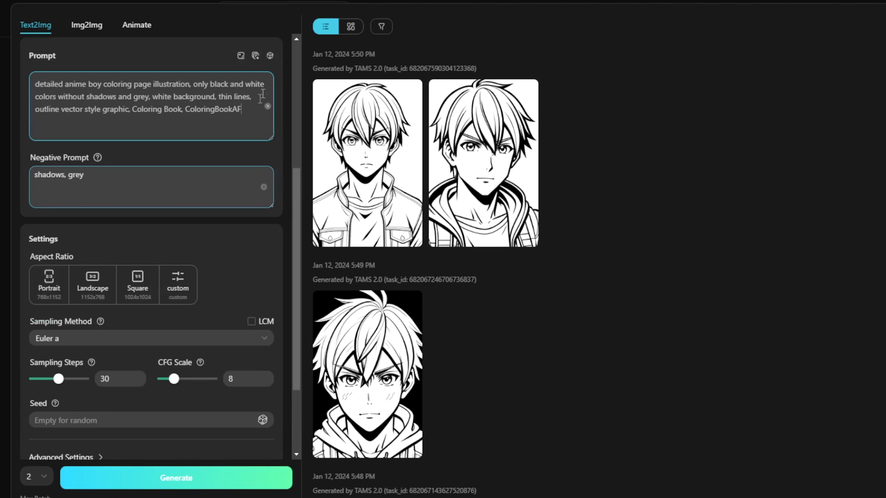
scroll(223, 244, down, 3)
click(254, 263)
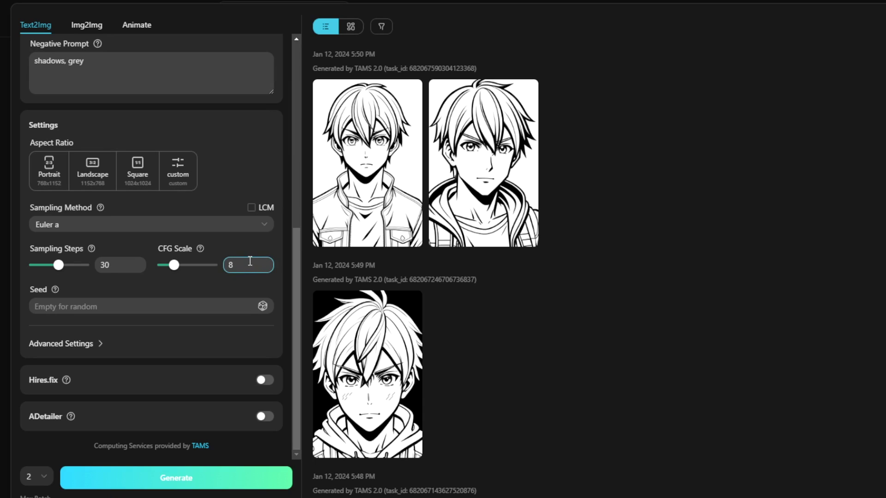
click(181, 273)
scroll(153, 443, down, 1)
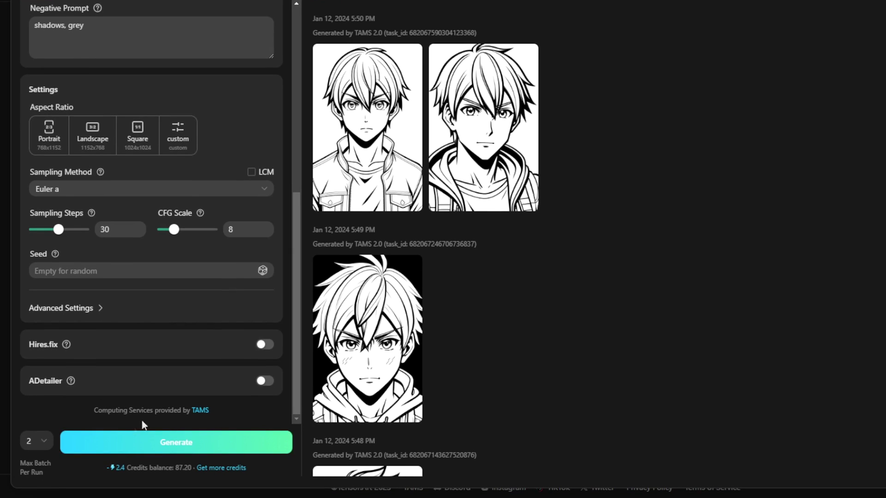
mouse_move(441, 138)
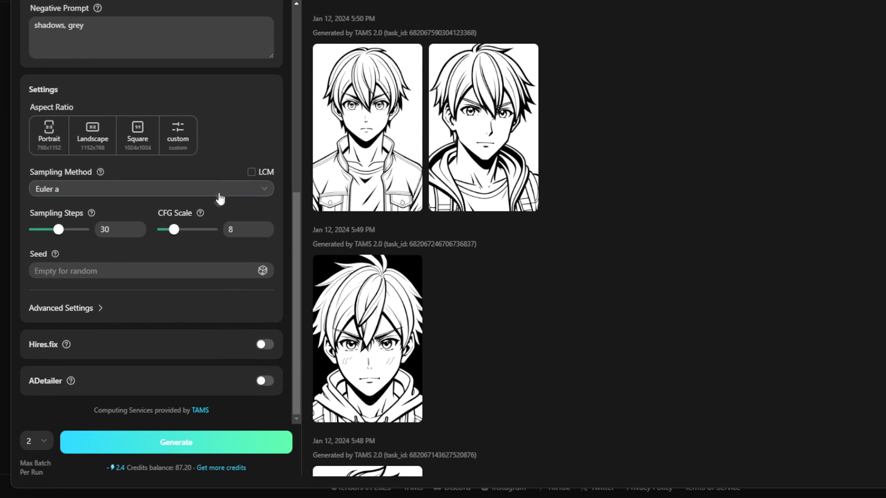
click(37, 440)
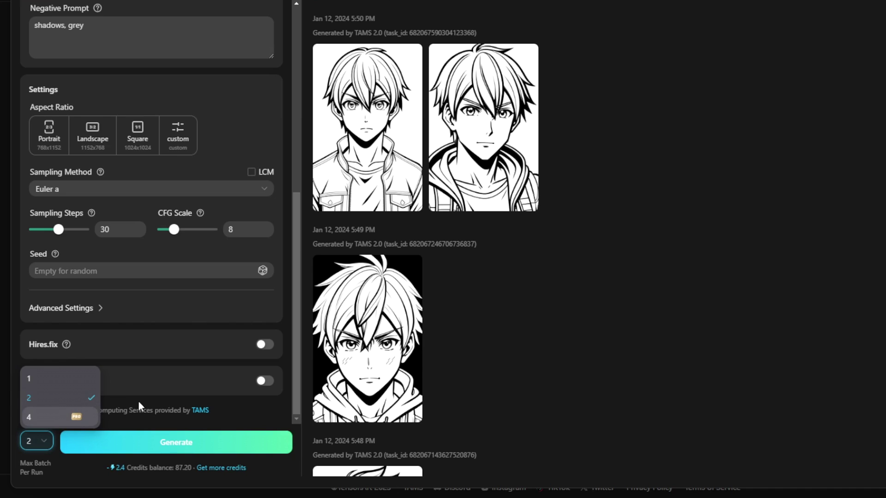
scroll(138, 400, up, 8)
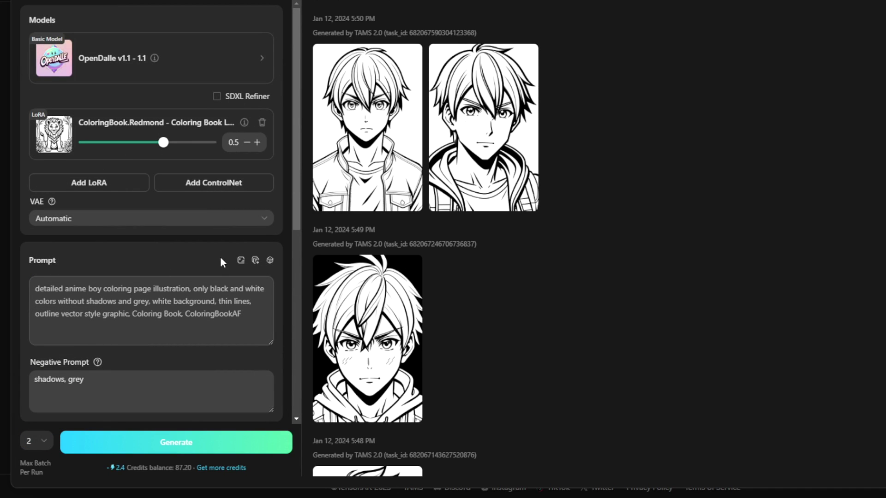
- Replace the word 'boy' with 'girl' in the prompt
click(131, 285)
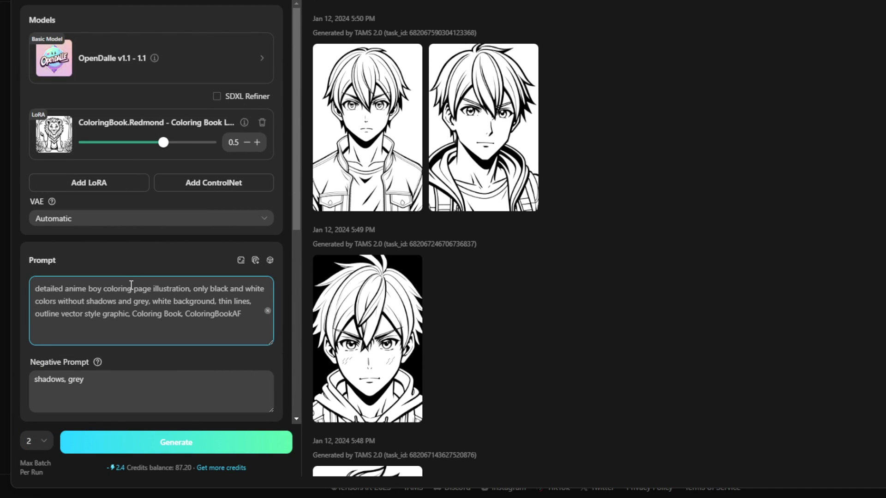
drag(65, 288, 109, 291)
text(girl)
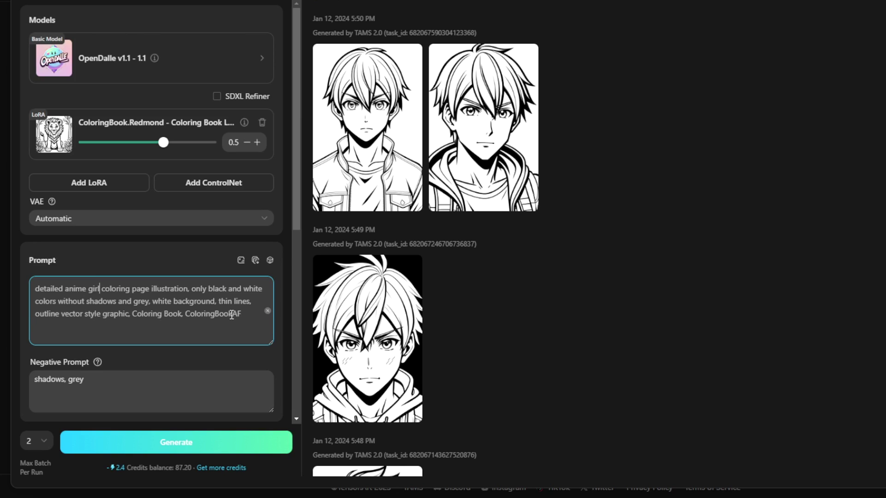
- Generate two new anime girl coloring-page images from the updated prompt
scroll(164, 347, down, 1)
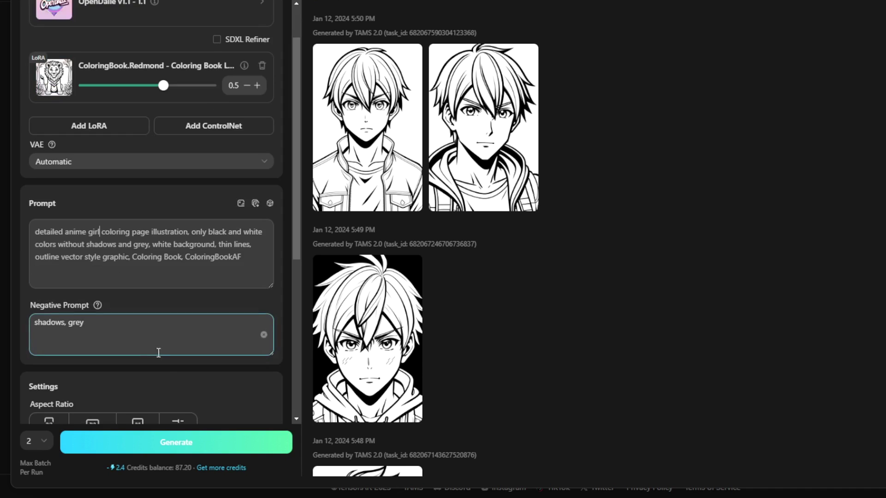
scroll(185, 387, down, 2)
click(189, 443)
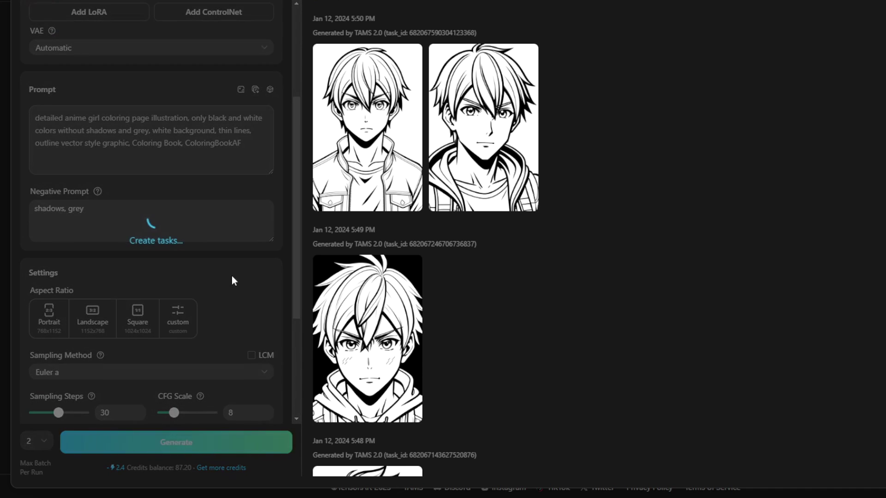
scroll(277, 255, up, 1)
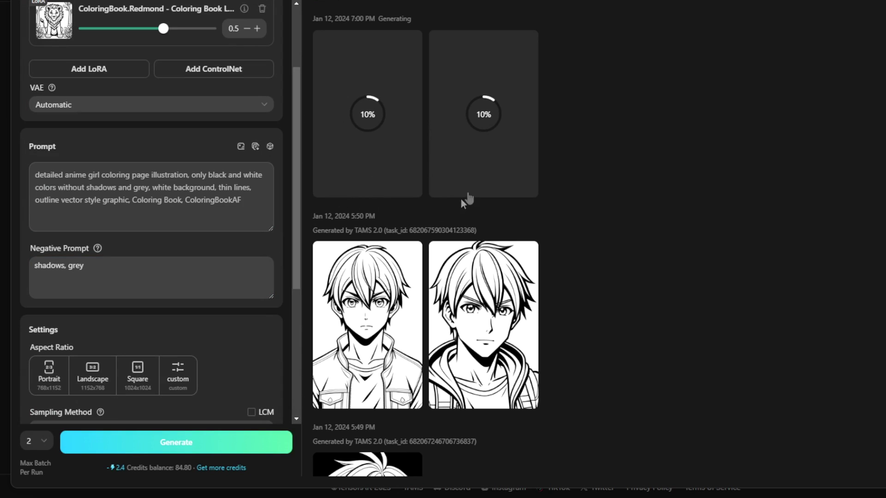
scroll(242, 256, up, 2)
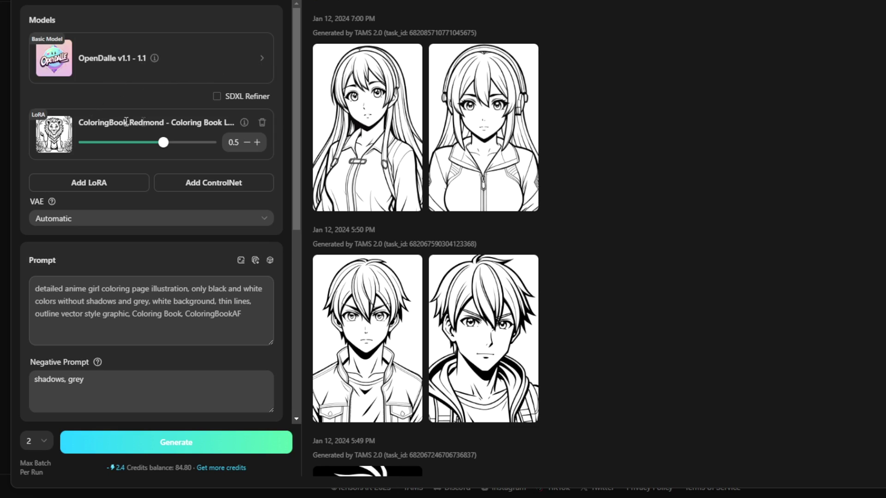
- Enlarge the first anime girl image for a closer look, then close the preview
click(368, 128)
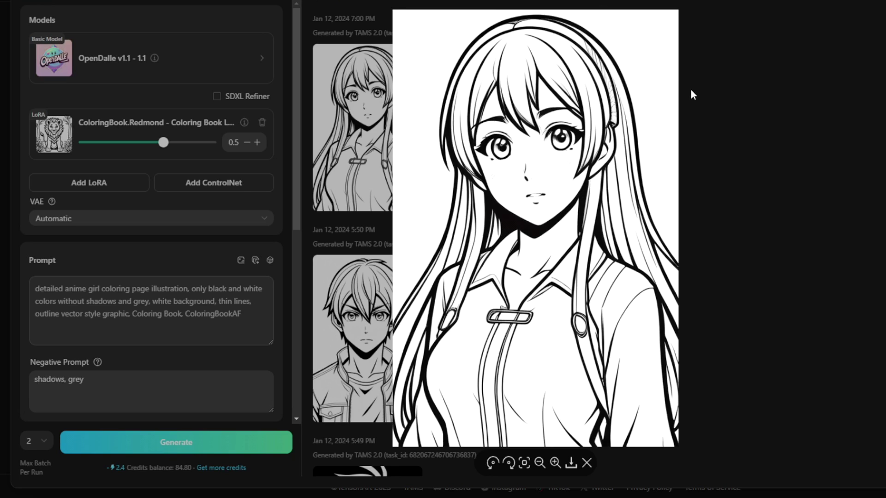
click(709, 90)
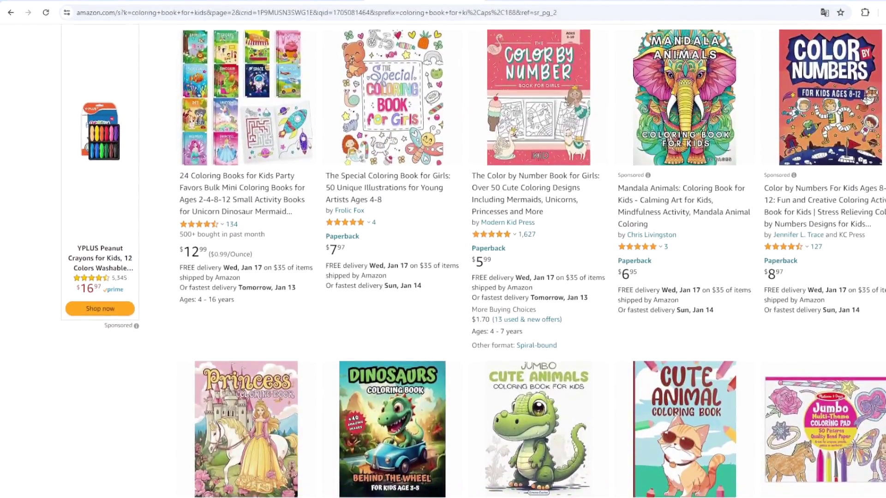
- Scroll through Amazon's kids' coloring book listings, past Ocean Animals ($5.94) and Flower Coloring ($4.98)
scroll(461, 258, down, 5)
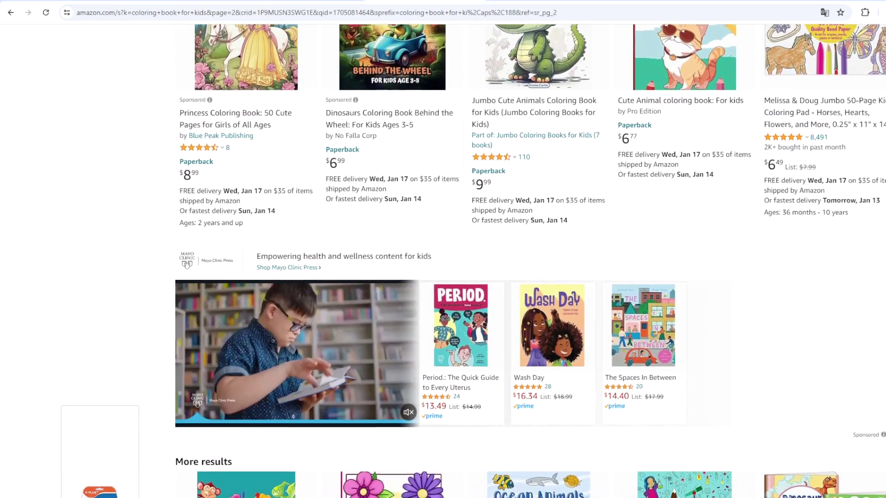
scroll(443, 249, down, 3)
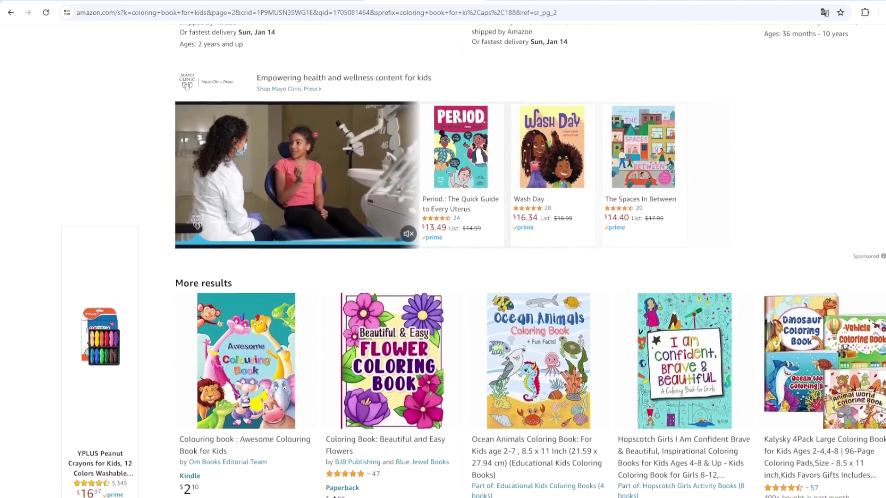
scroll(443, 250, down, 3)
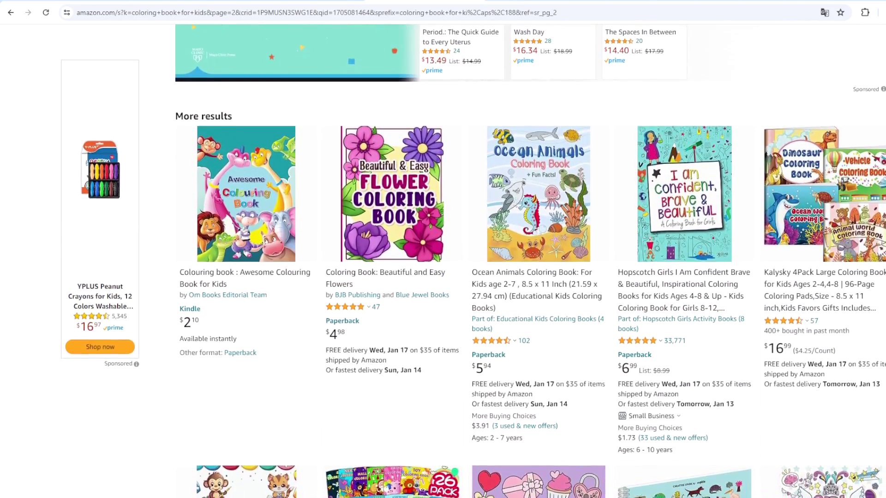